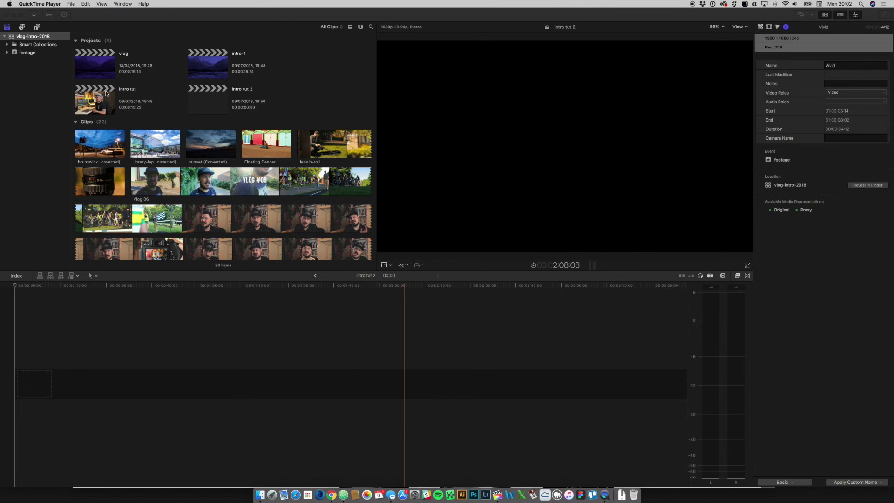
# - Open the finished intro-1 project, then temporarily enlarge and zoom the timeline to view its titles, clips and music
pyautogui.click(207, 64)
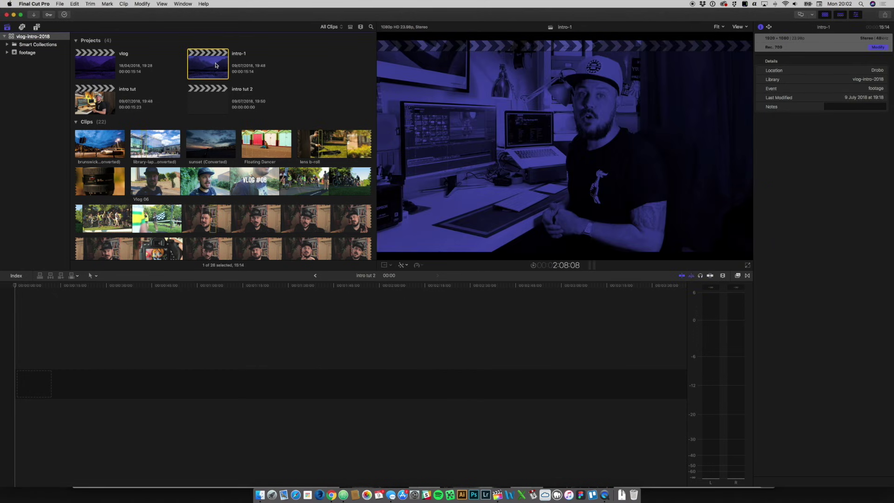
pyautogui.doubleClick(216, 65)
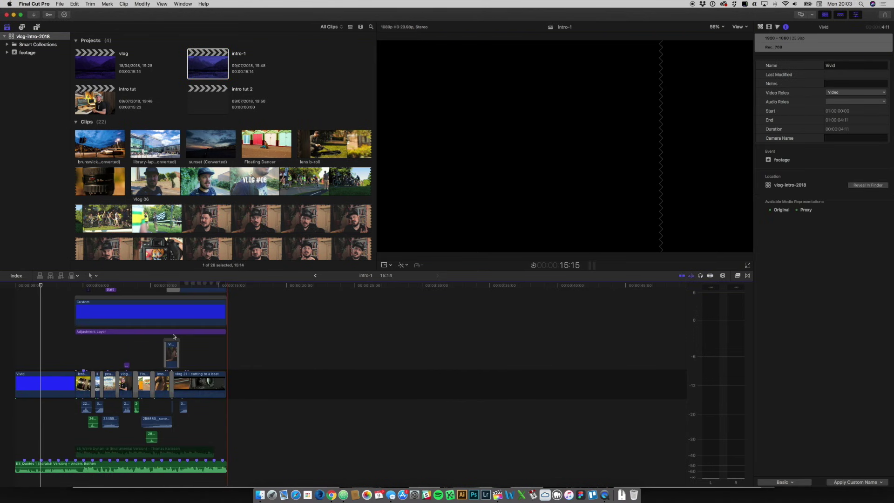
pyautogui.moveTo(358, 271); pyautogui.dragTo(369, 142)
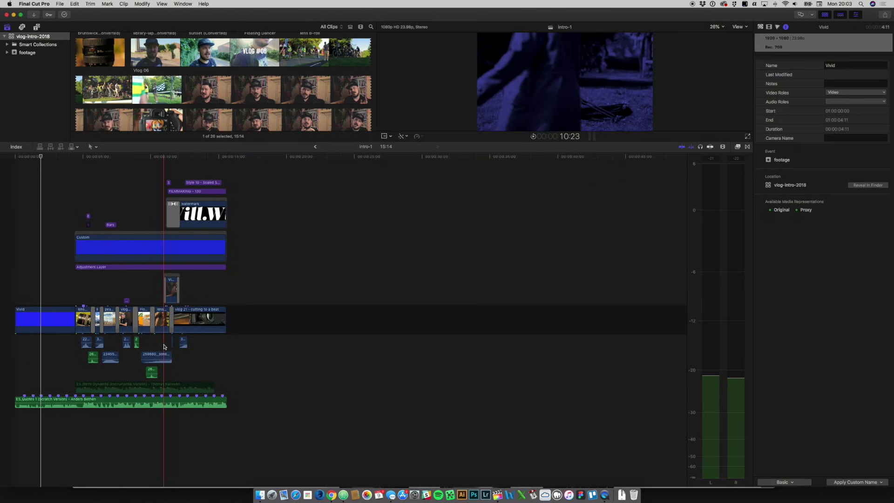
pyautogui.press('super+equal')
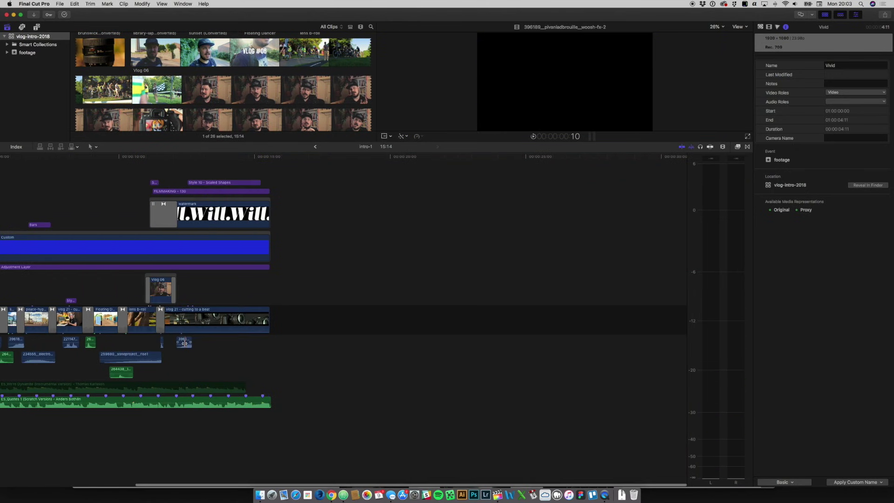
pyautogui.hscroll(-10, 185, 343)
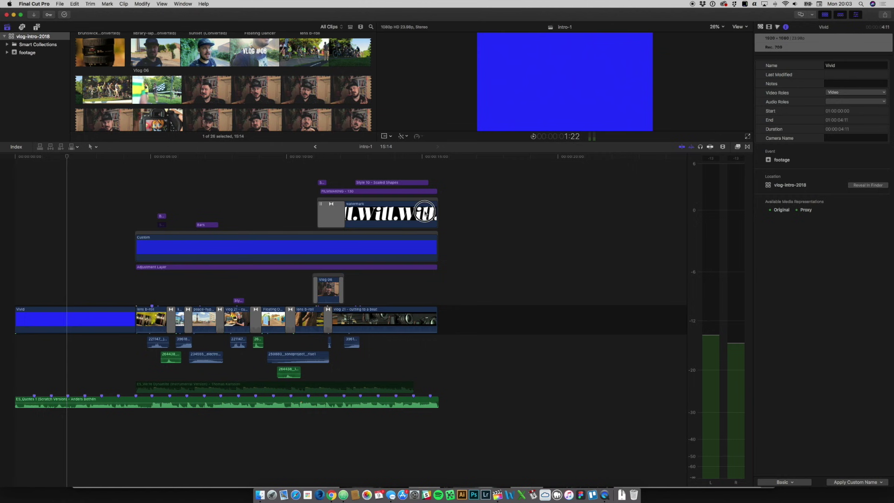
pyautogui.moveTo(425, 141); pyautogui.dragTo(427, 290)
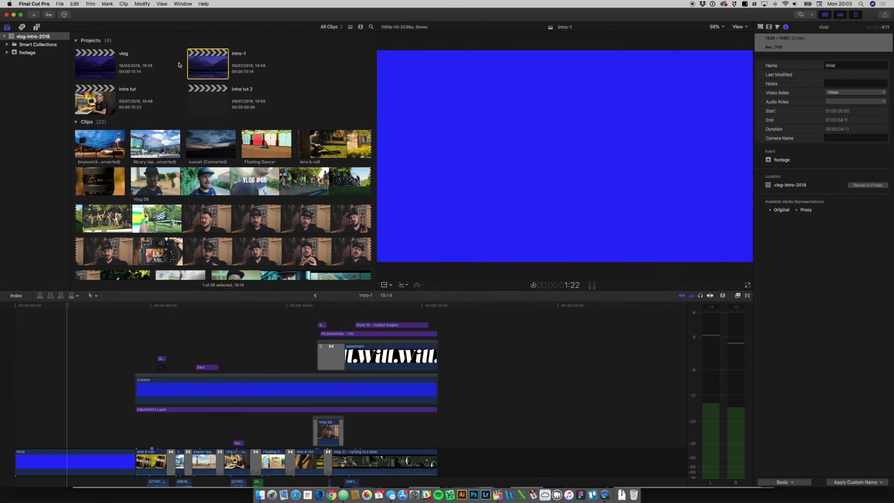
# - Open the empty intro tut 2 project, mute the sound, and skim the Browser's clips and sound effects
pyautogui.doubleClick(213, 98)
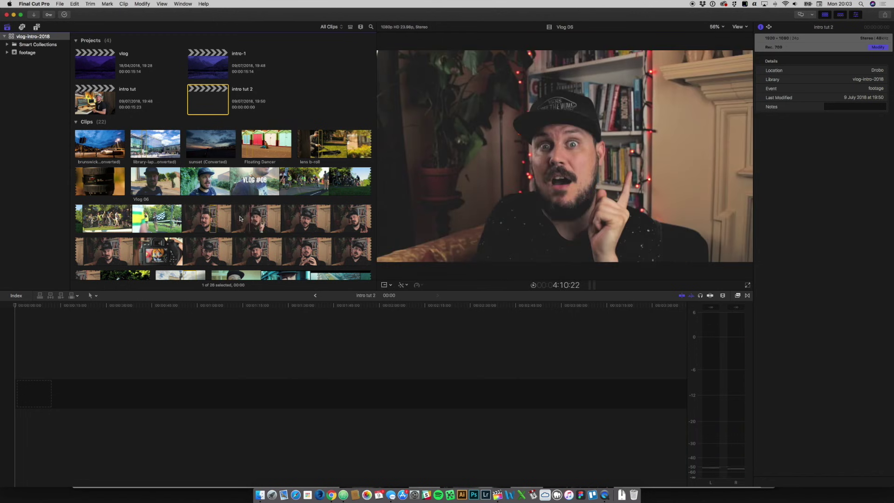
pyautogui.press('XF86AudioMute')
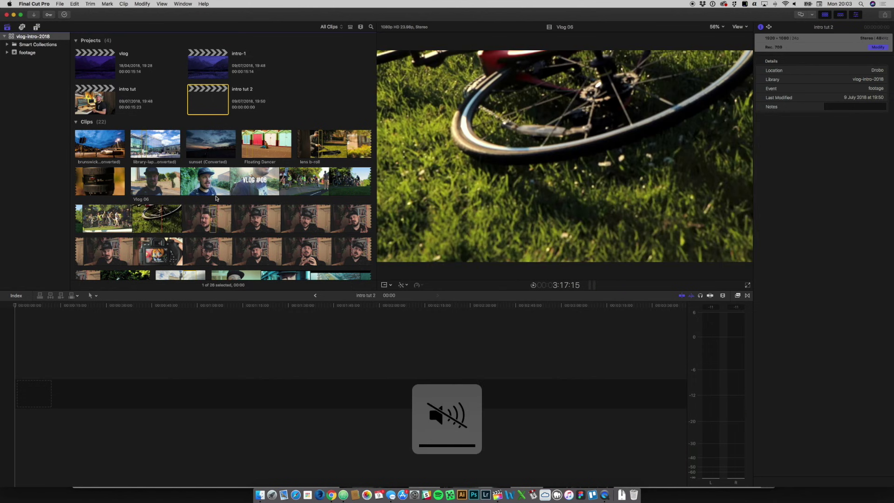
pyautogui.scroll(-3, 215, 198)
pyautogui.scroll(-8, 215, 198)
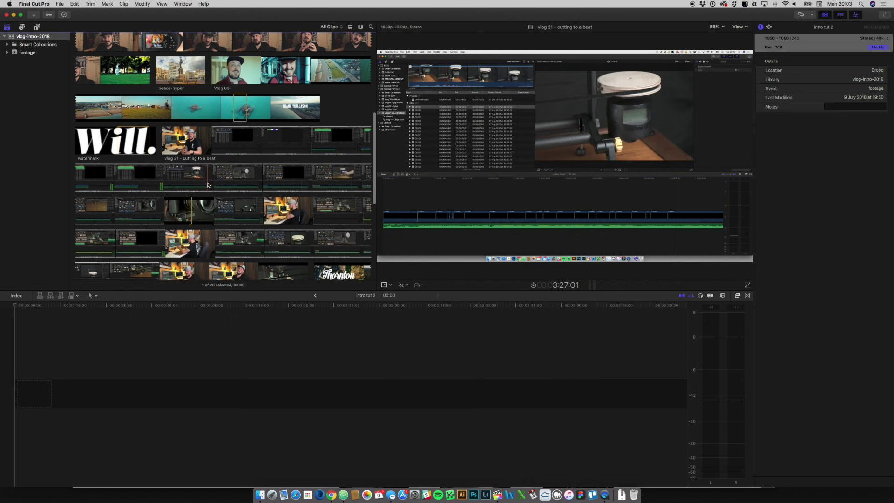
pyautogui.scroll(-6, 208, 186)
pyautogui.scroll(-4, 208, 185)
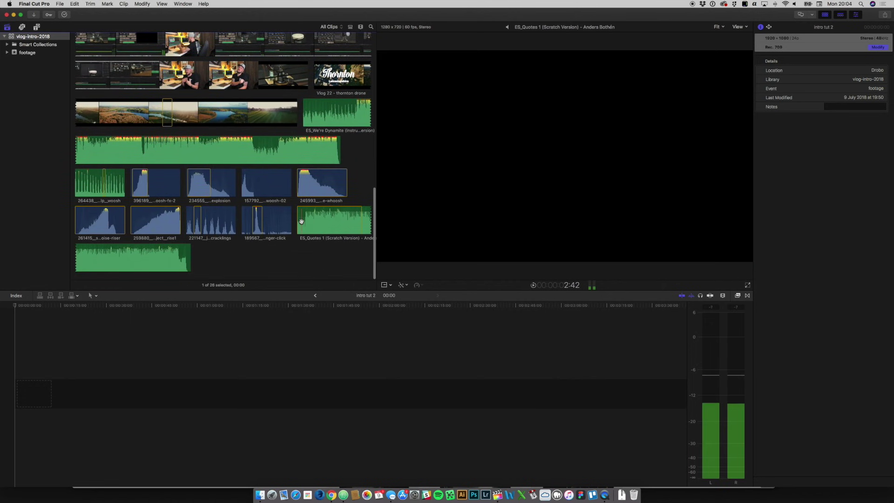
pyautogui.scroll(15, 295, 219)
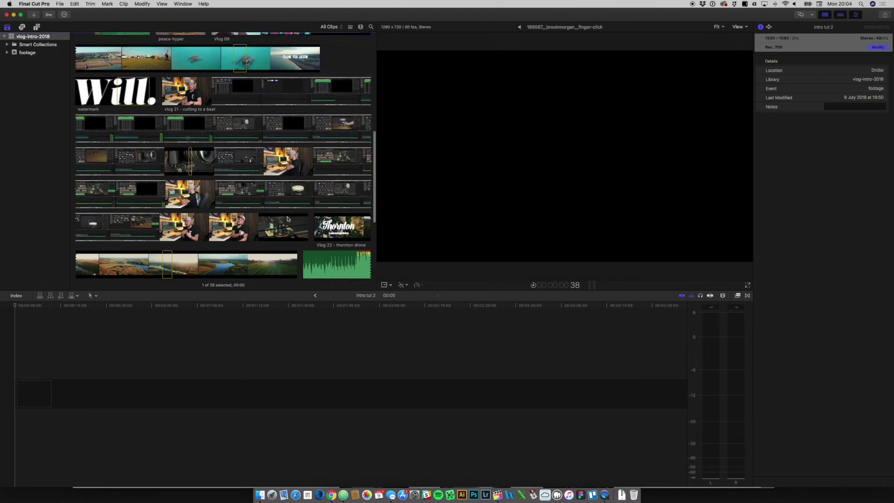
pyautogui.scroll(4, 287, 219)
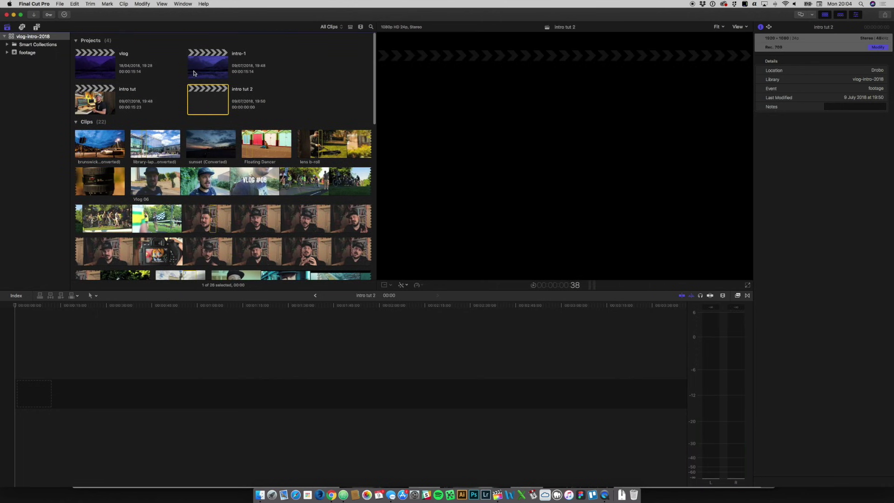
pyautogui.click(117, 369)
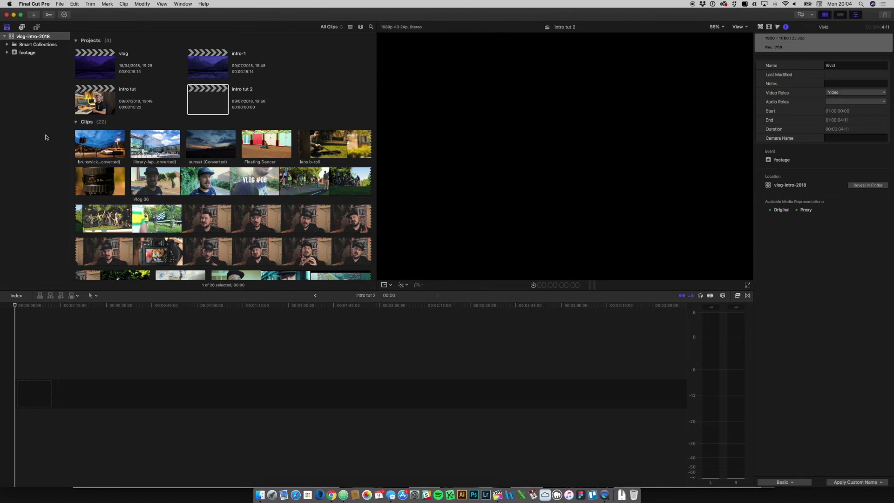
pyautogui.press('alt+super+1')
# - Drag the blue Vivid solid from Generators > Solids to the start of the timeline
pyautogui.click(25, 173)
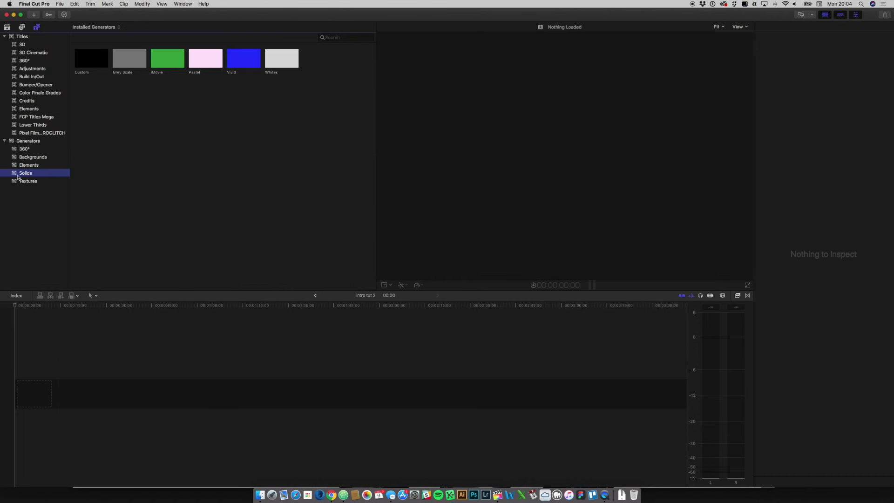
pyautogui.click(237, 60)
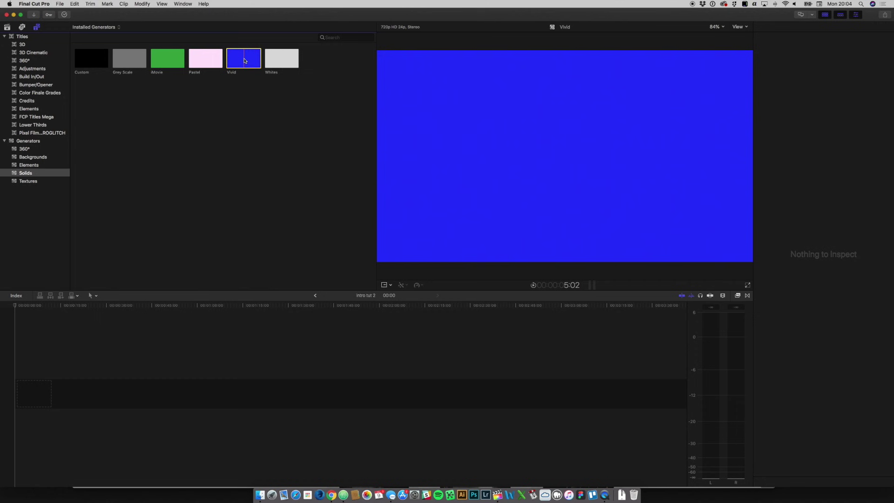
pyautogui.moveTo(244, 60); pyautogui.dragTo(31, 403)
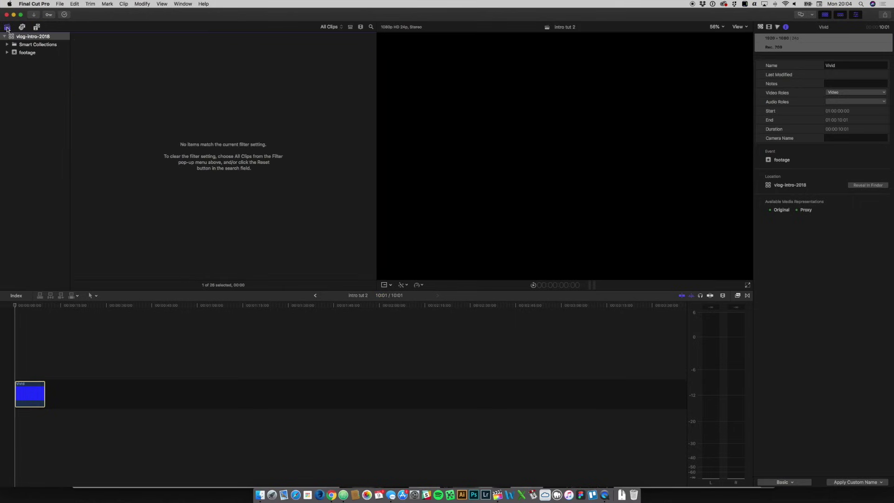
pyautogui.click(7, 27)
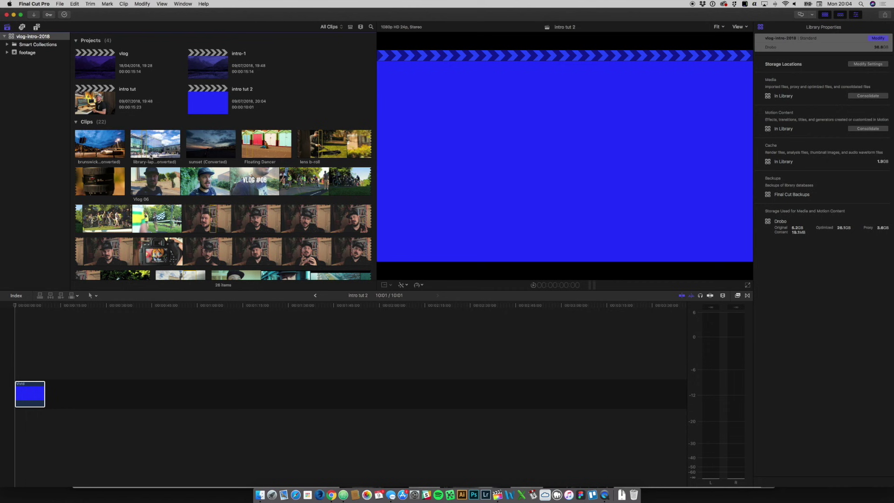
# - Mark the first ~11 seconds of ES_Quotes 1 and add it below the Vivid solid
pyautogui.scroll(-10, 150, 156)
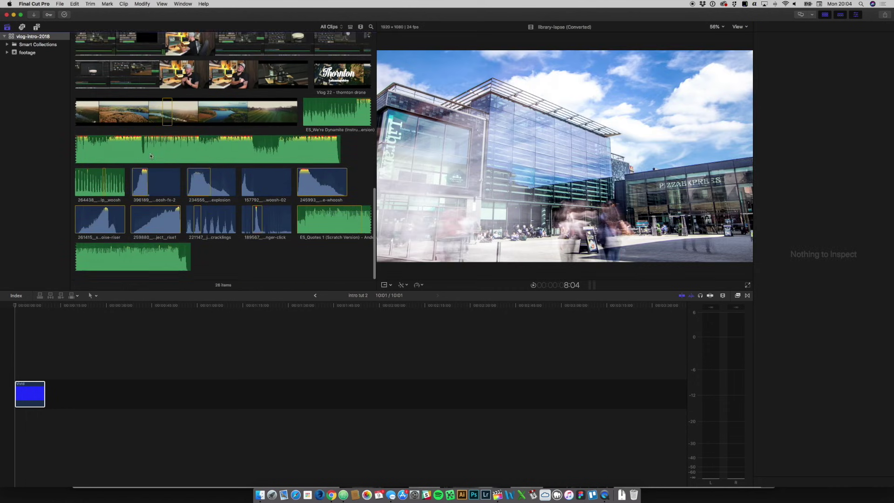
pyautogui.click(327, 221)
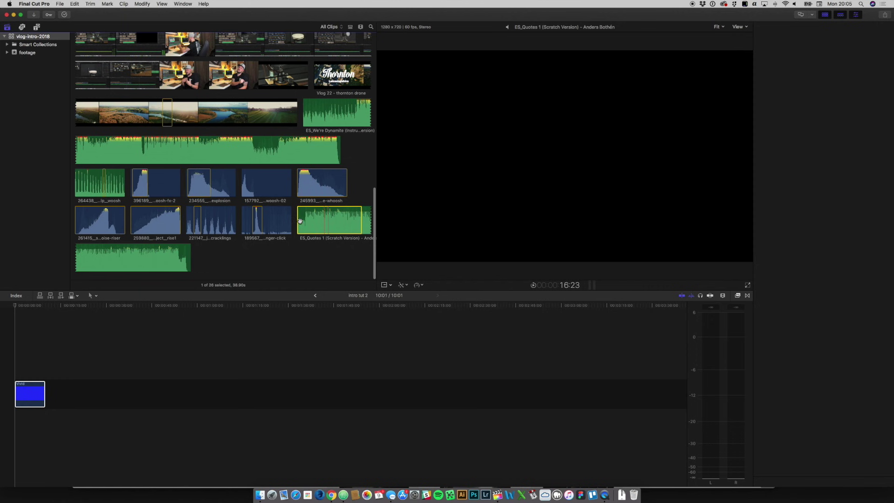
pyautogui.press('super+4')
pyautogui.press('XF86AudioLowerVolume')
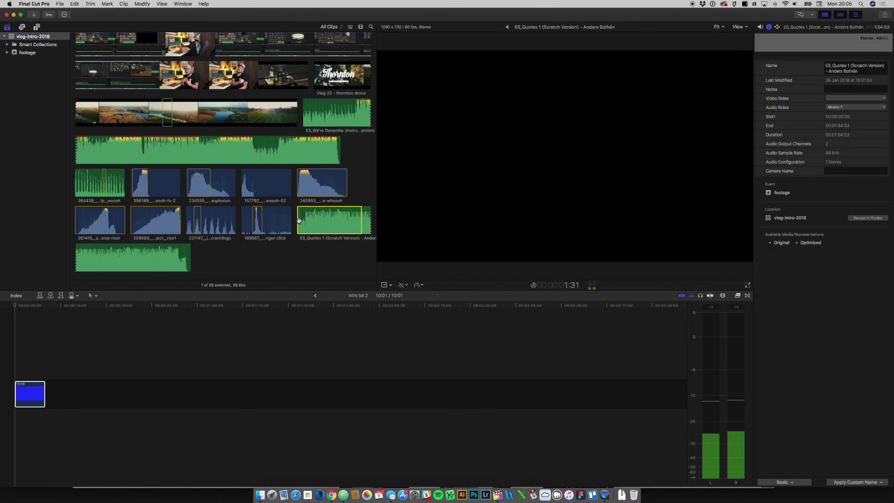
pyautogui.press('XF86AudioRaiseVolume')
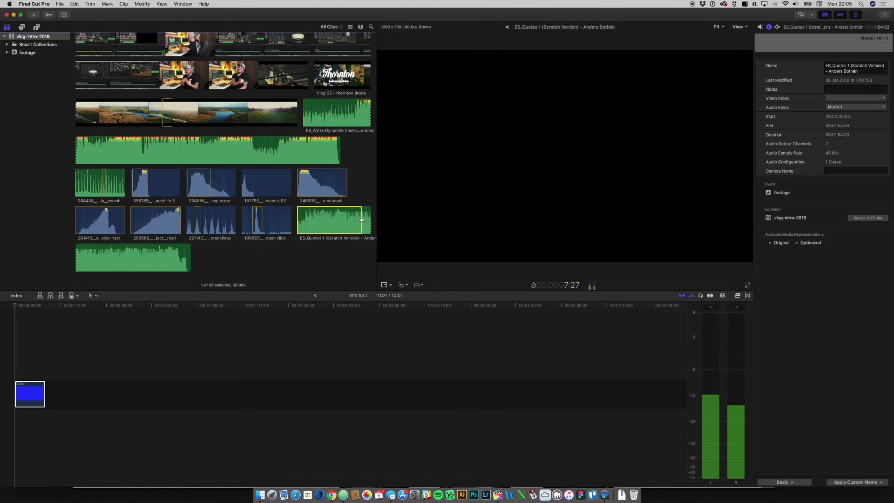
pyautogui.moveTo(362, 220); pyautogui.dragTo(304, 218)
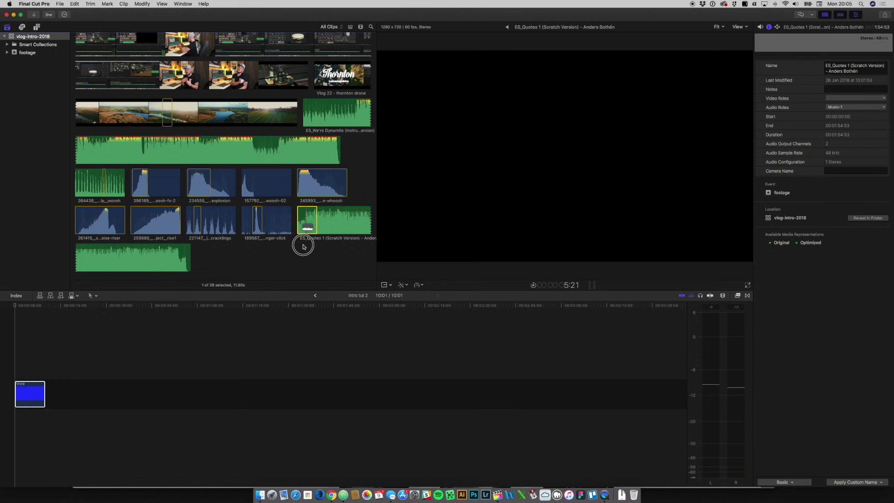
pyautogui.moveTo(303, 247); pyautogui.dragTo(10, 432)
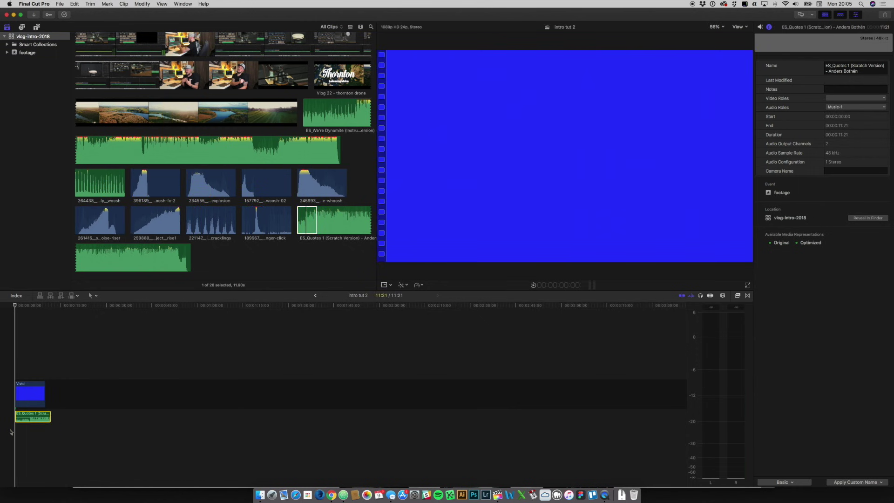
# - Drag the music clip's end to roughly 15:10 and preview the ending
pyautogui.press('super+equal')
pyautogui.press('super+equal')
pyautogui.press('space')
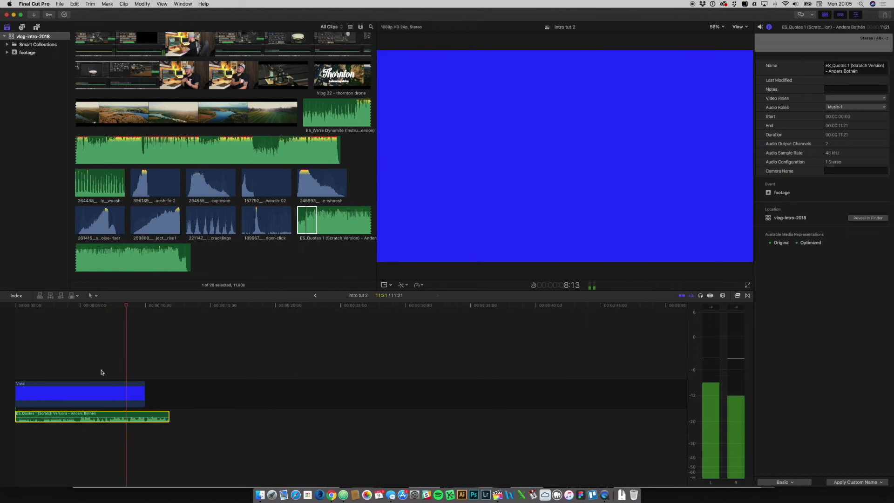
pyautogui.moveTo(169, 416); pyautogui.dragTo(259, 417)
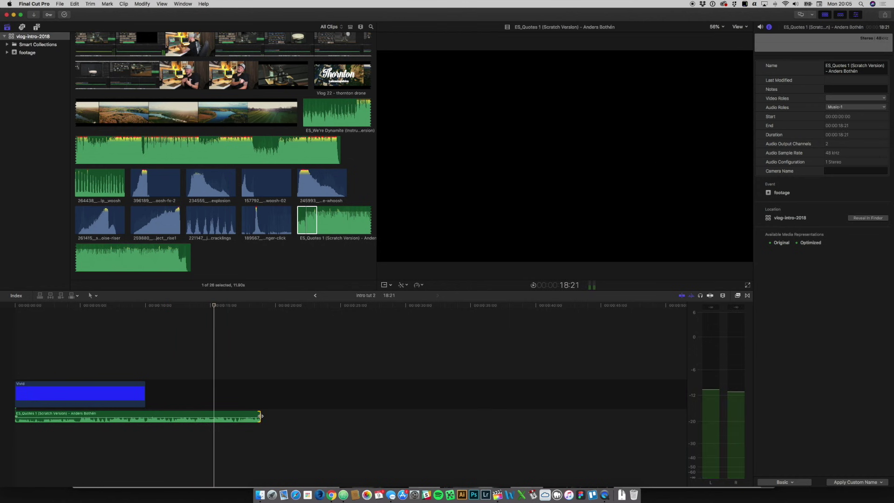
pyautogui.moveTo(260, 418); pyautogui.dragTo(255, 415)
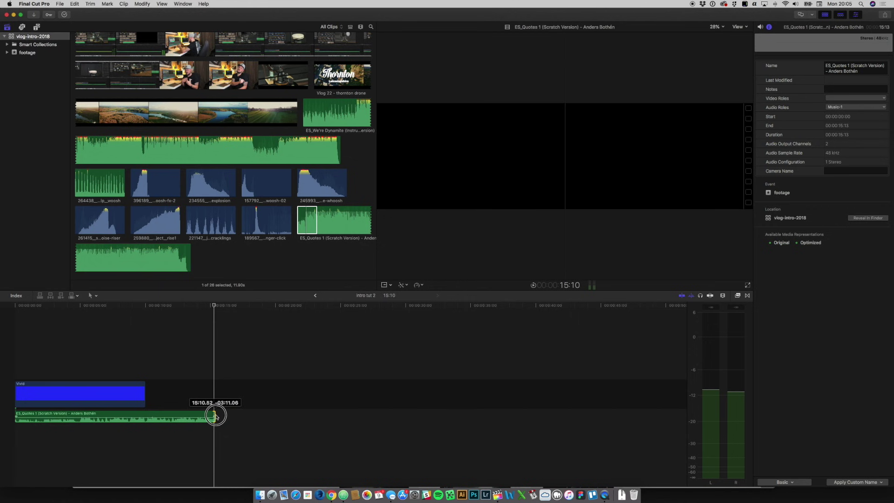
pyautogui.moveTo(215, 416); pyautogui.dragTo(215, 415)
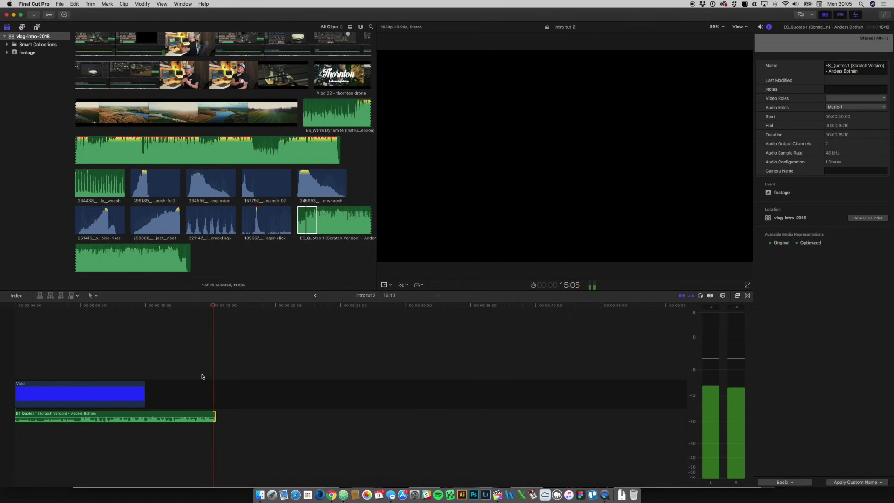
pyautogui.press('space')
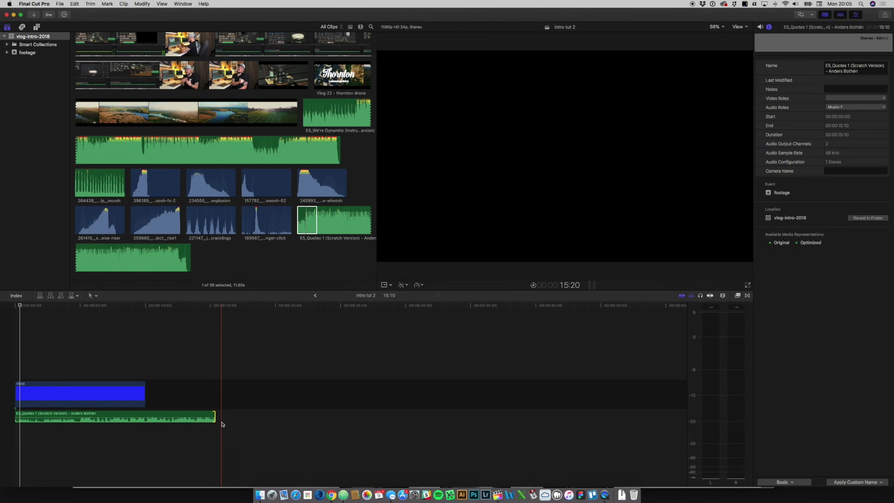
pyautogui.moveTo(215, 416); pyautogui.dragTo(219, 414)
pyautogui.press('space')
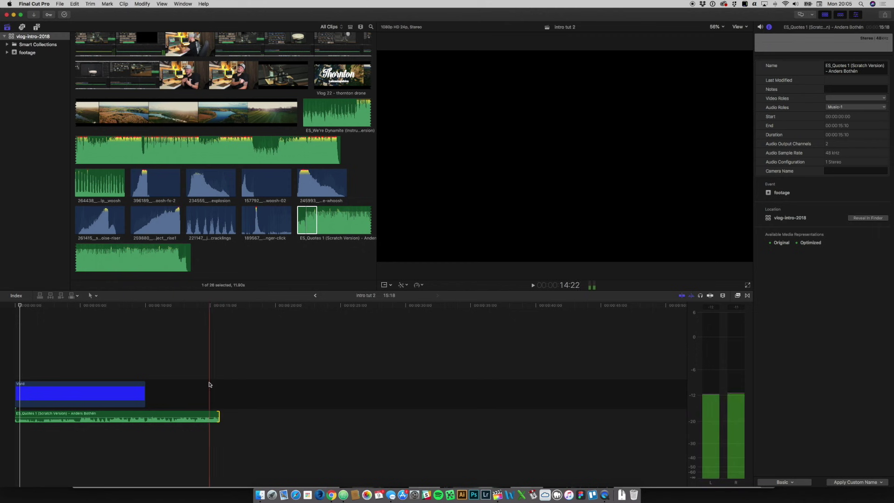
# - Fine-tune the music clip's end to 15:14 and fit the whole timeline into view
pyautogui.press('j')
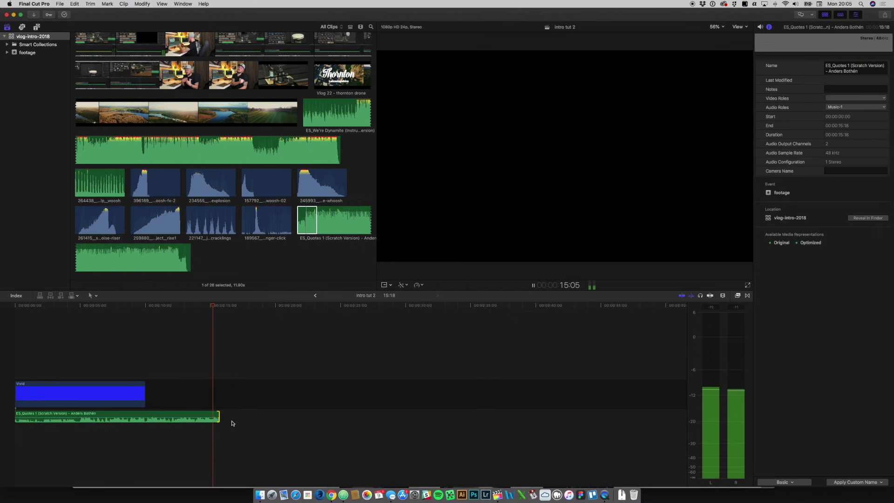
pyautogui.press('super+equal')
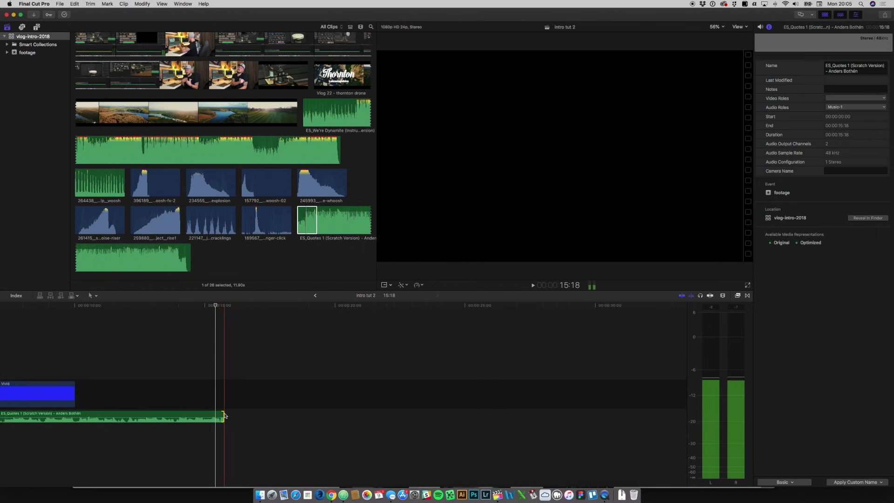
pyautogui.moveTo(224, 414); pyautogui.dragTo(220, 415)
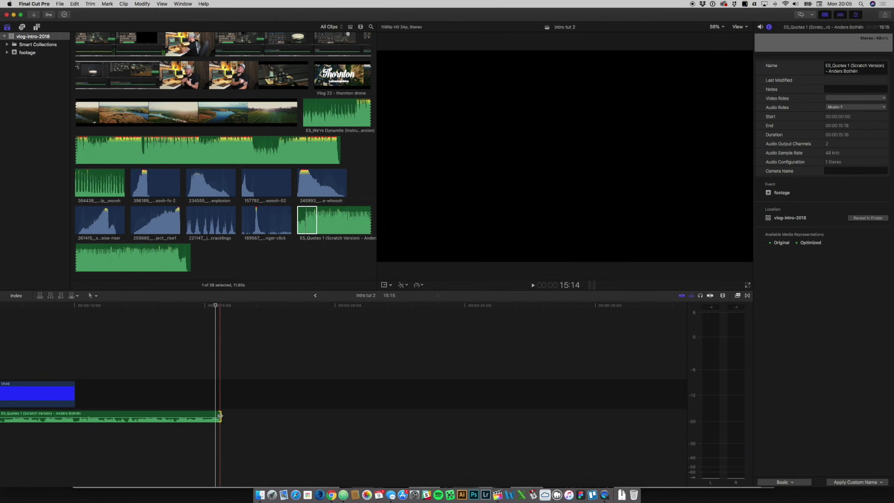
pyautogui.press('space')
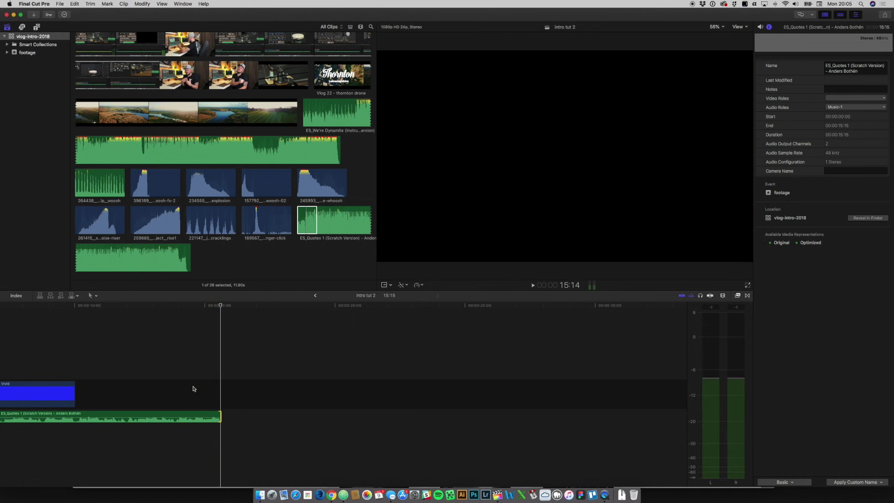
pyautogui.press('super+equal')
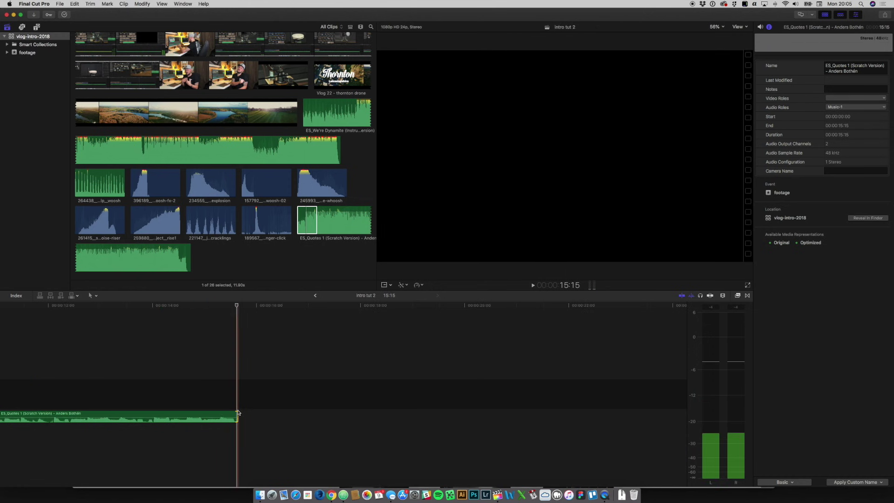
pyautogui.moveTo(236, 413); pyautogui.dragTo(236, 414)
pyautogui.hotkey('shift', '/')
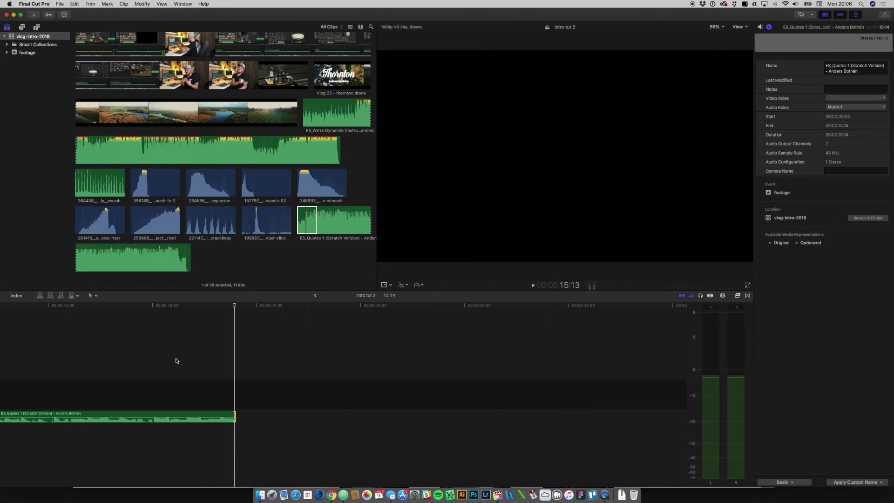
pyautogui.hotkey('shift', 'z')
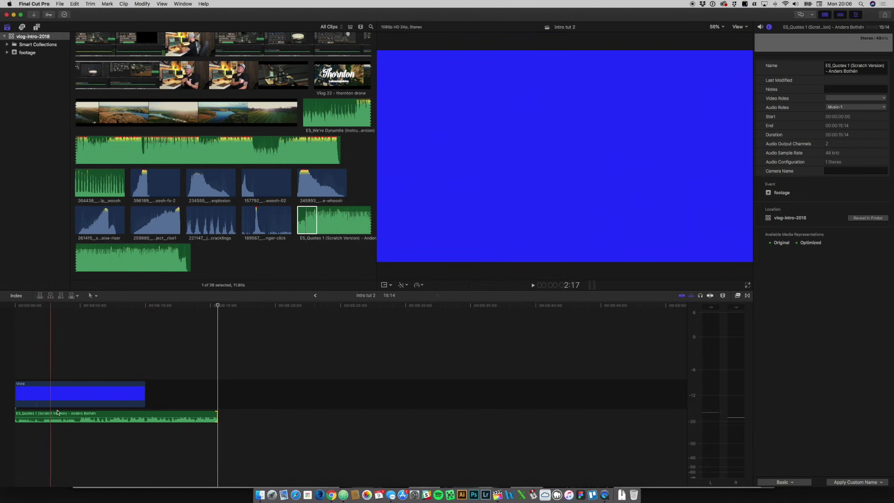
# - Select the ES_Quotes 1 music clip and play it, adding markers on each beat
pyautogui.click(78, 417)
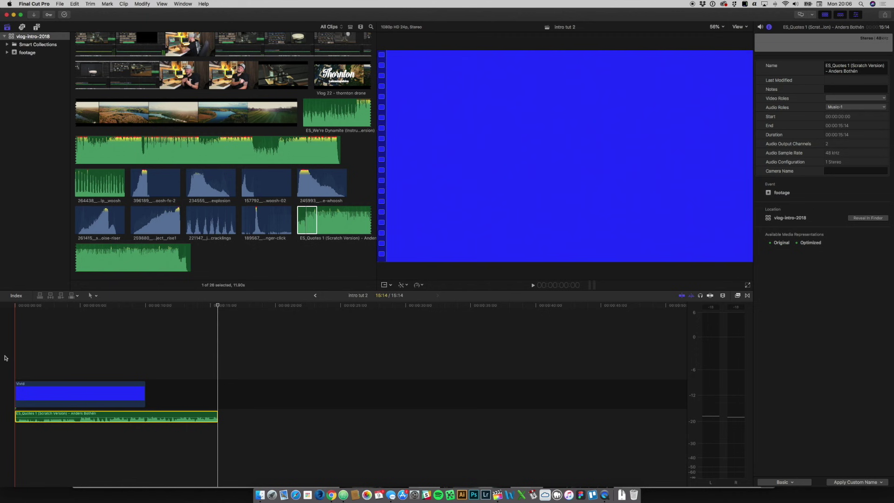
pyautogui.press('space')
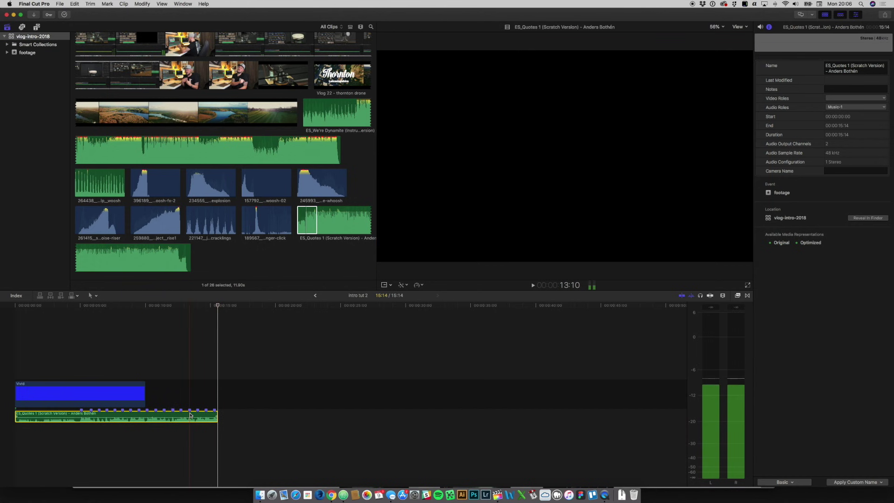
# - Zoom into the start and trim the Vivid solid to end at the first beat marker, about 5:03
pyautogui.press('super+equal')
pyautogui.press('super+equal')
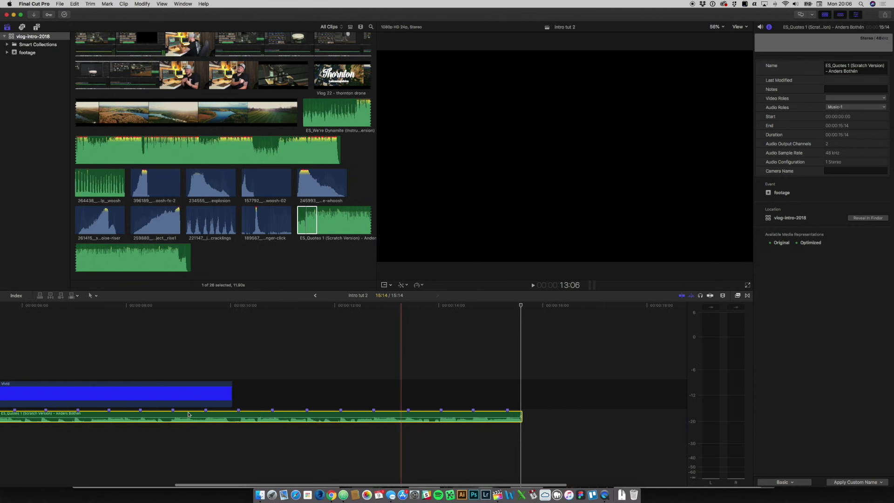
pyautogui.hscroll(-5, 188, 414)
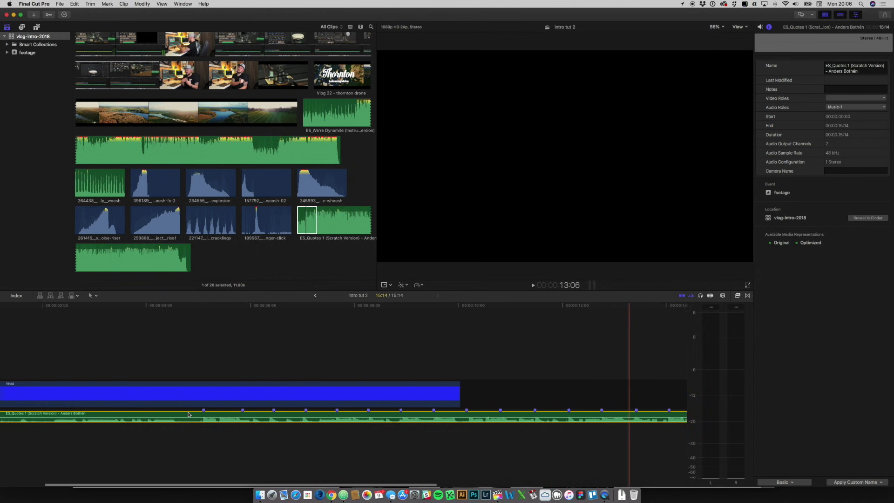
pyautogui.hscroll(-3, 188, 414)
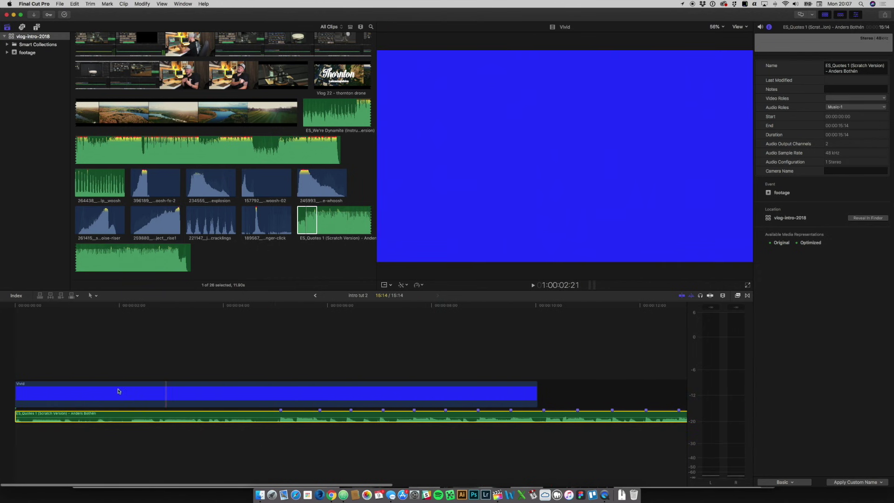
pyautogui.moveTo(536, 387); pyautogui.dragTo(280, 395)
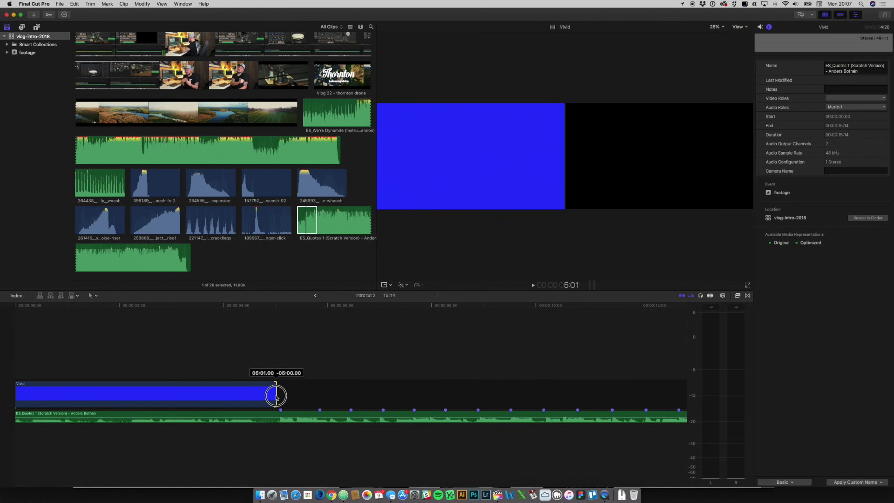
pyautogui.moveTo(278, 396); pyautogui.dragTo(279, 396)
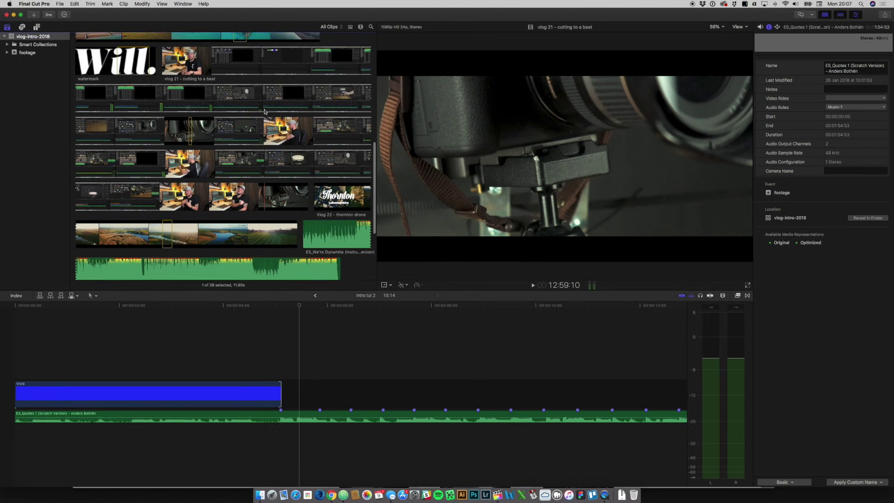
# - Scroll the Browser up to the Projects section showing intro tut and intro tut 2
pyautogui.scroll(2, 264, 111)
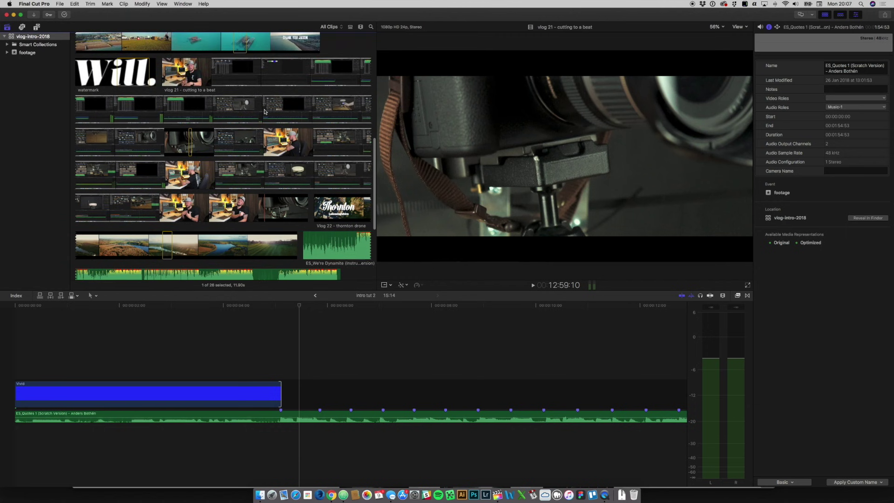
pyautogui.scroll(5, 196, 168)
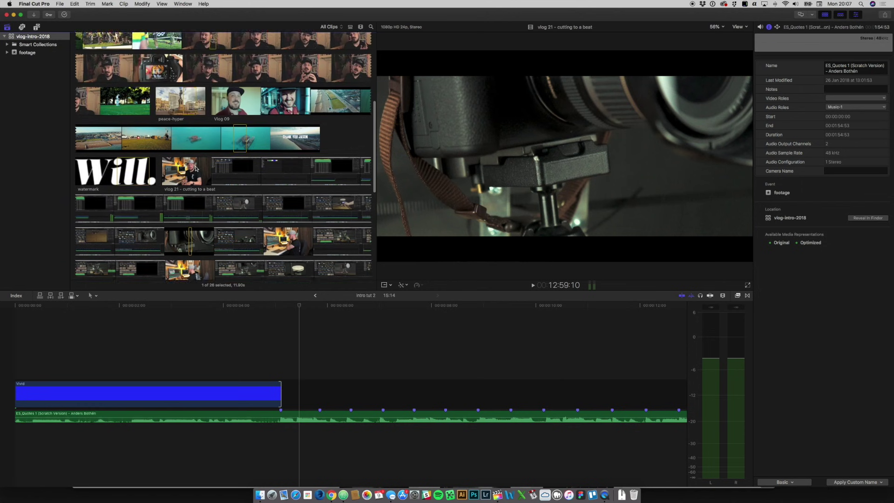
pyautogui.scroll(2, 195, 168)
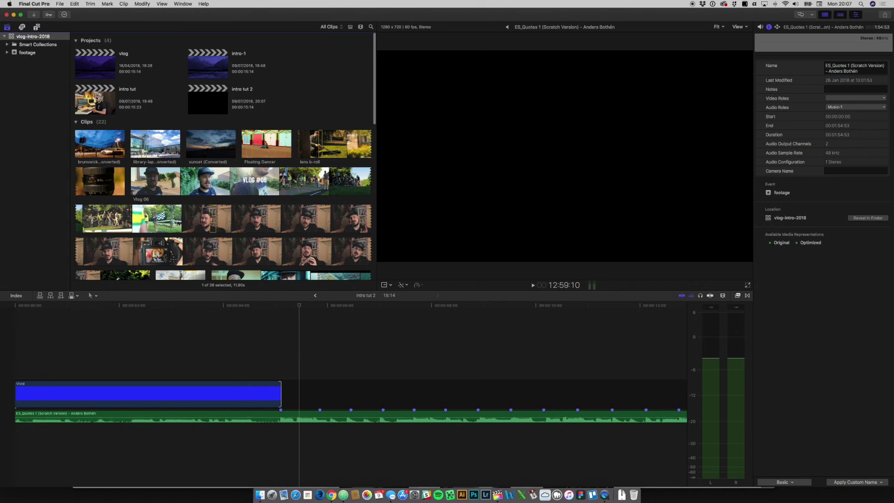
# - Copy the seven b-roll clips from intro tut, paste them into intro tut 2 at 5:02, and play
pyautogui.doubleClick(95, 99)
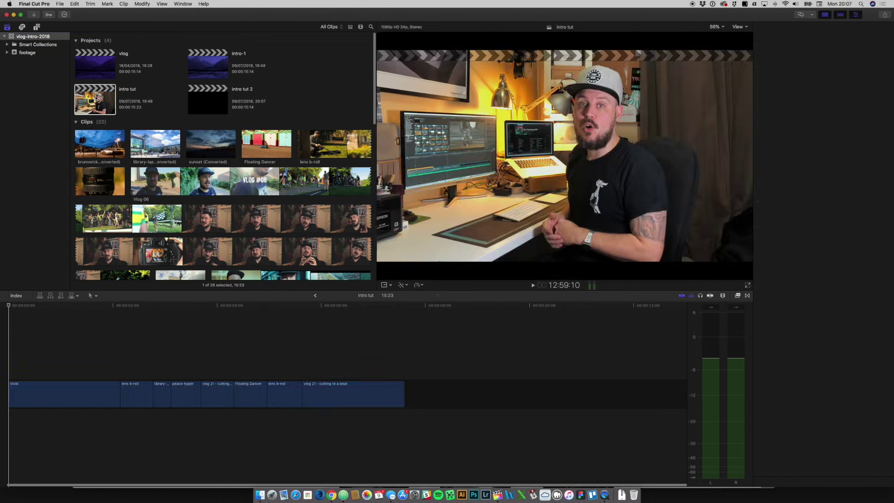
pyautogui.moveTo(138, 347); pyautogui.dragTo(425, 413)
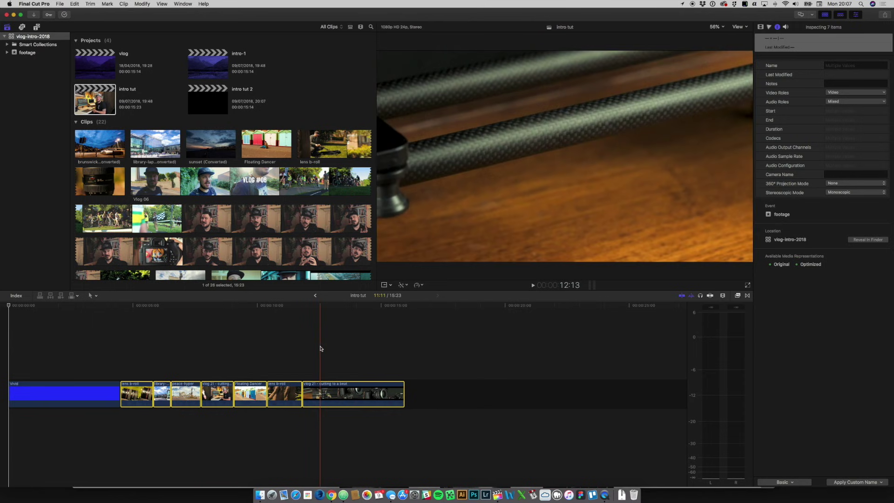
pyautogui.click(315, 295)
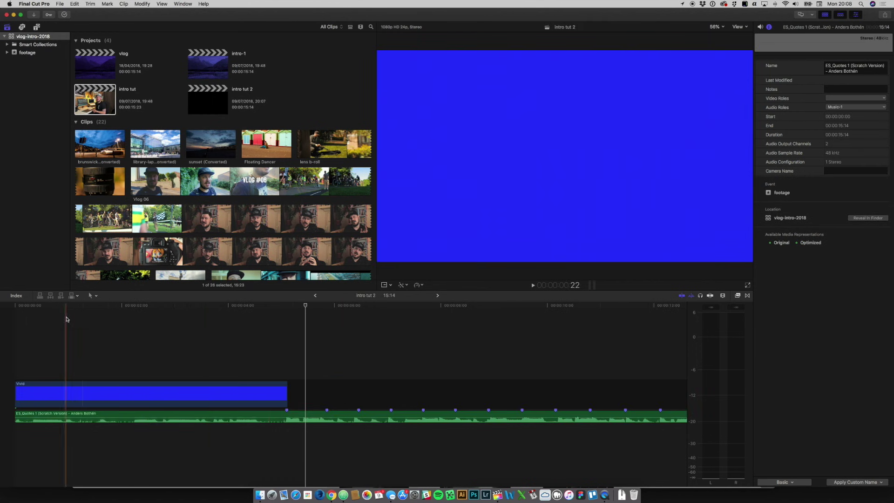
pyautogui.press('super+minus')
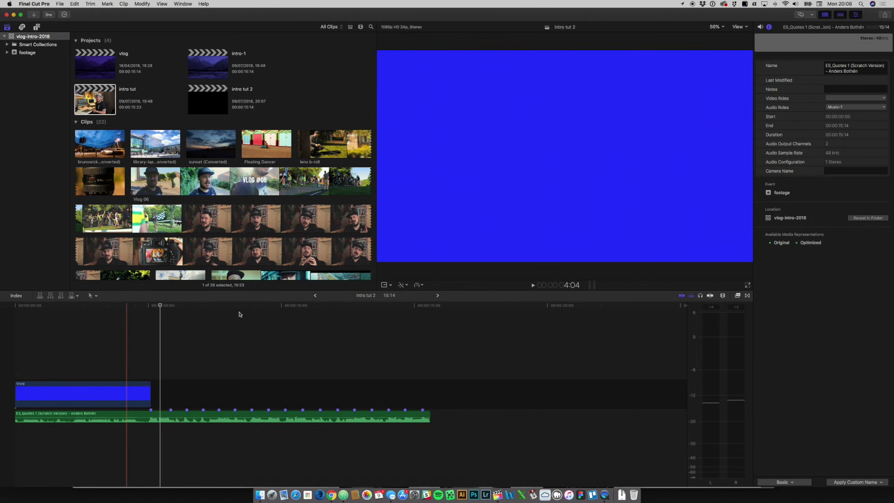
pyautogui.click(151, 305)
pyautogui.press('super+z')
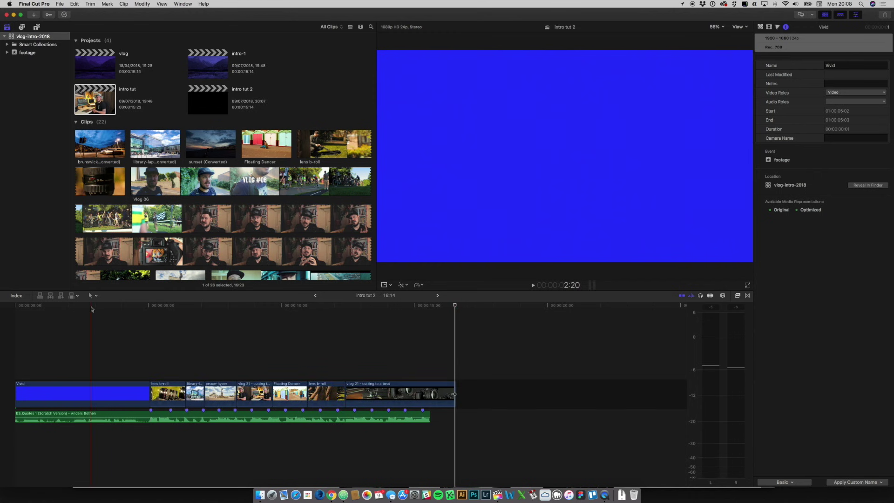
pyautogui.press('space')
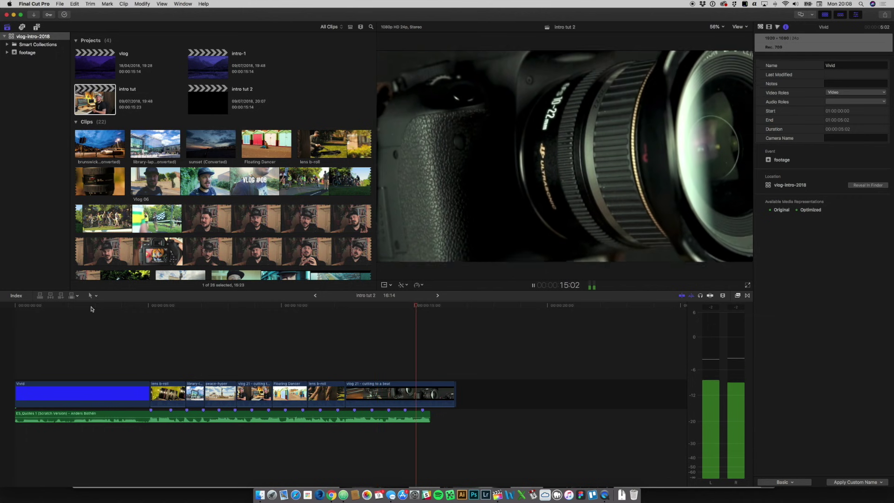
# - Stop playback after reviewing the Vivid solid and b-roll cuts
pyautogui.press('space')
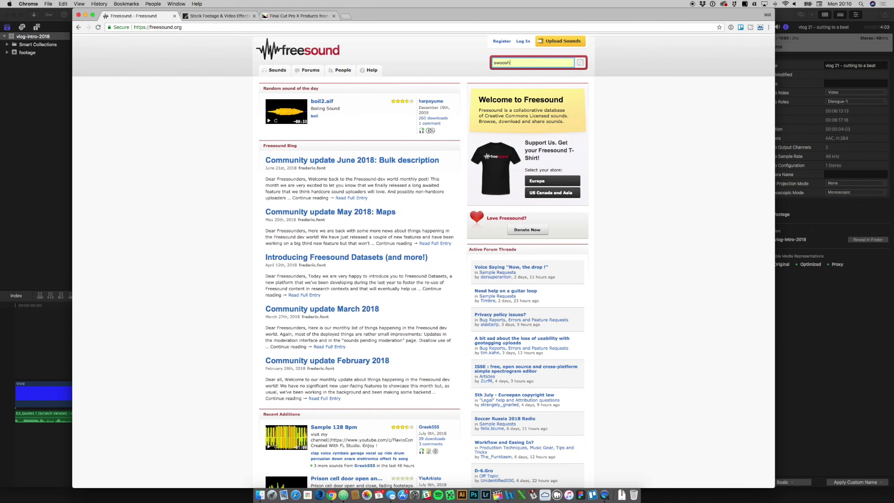
# - Raise the computer's playback volume
pyautogui.press('XF86AudioRaiseVolume')
pyautogui.click(580, 64)
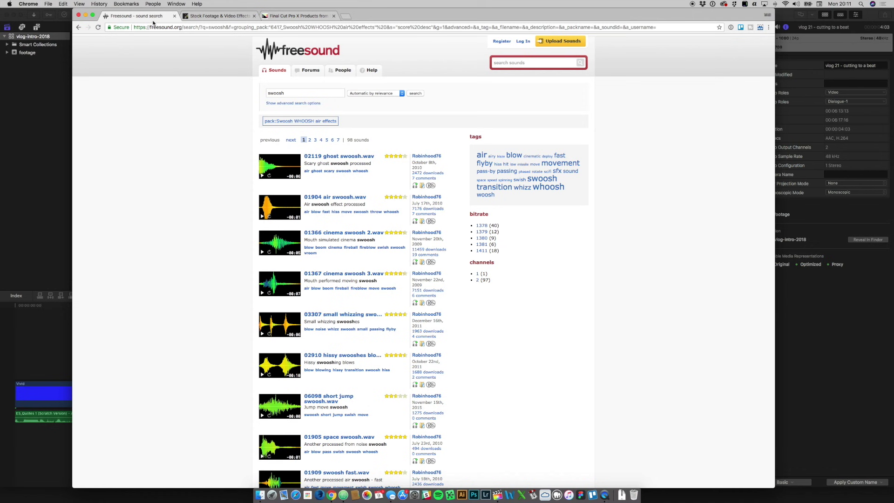
# - Switch to VideoHive and open the Apple Motion Titles category
pyautogui.click(210, 17)
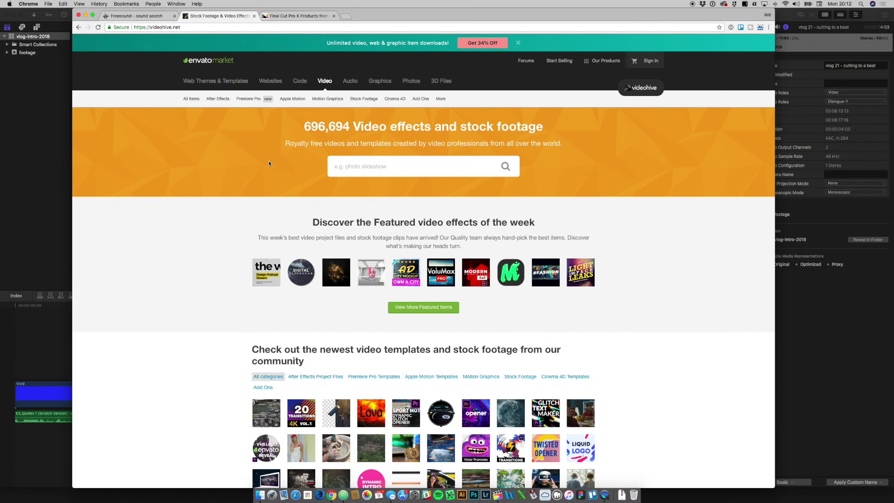
pyautogui.moveTo(296, 103)
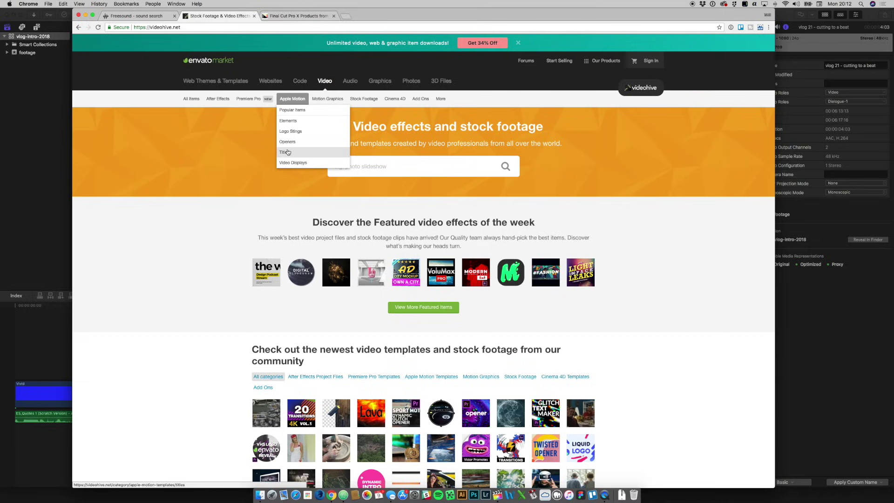
pyautogui.click(288, 152)
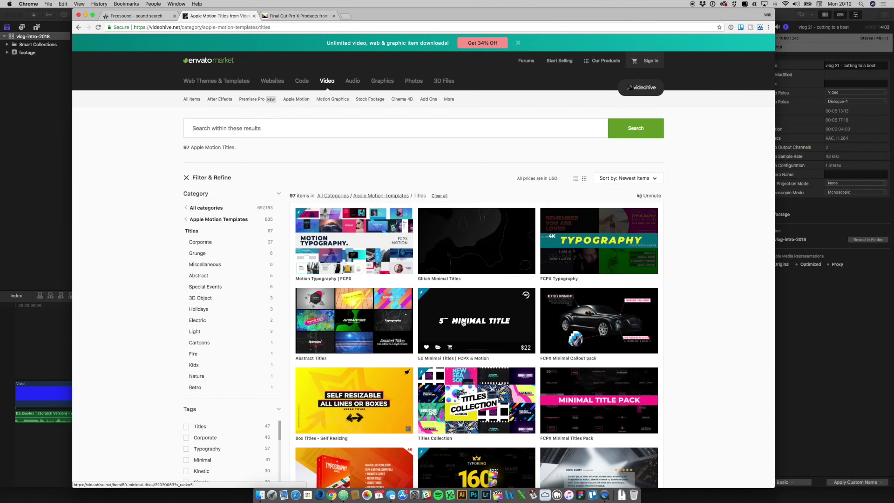
pyautogui.scroll(-1, 466, 314)
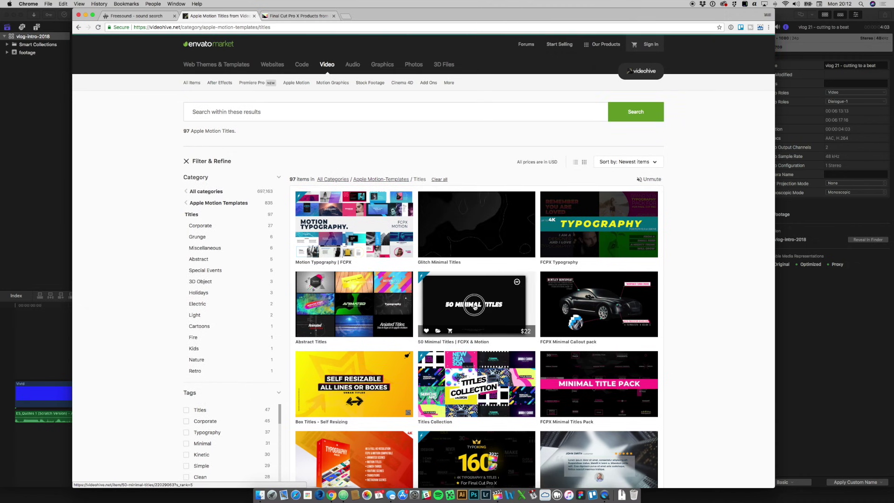
# - Open the 50 Minimal Titles | FCPX & Motion item, mute the sound, and play its preview
pyautogui.click(474, 306)
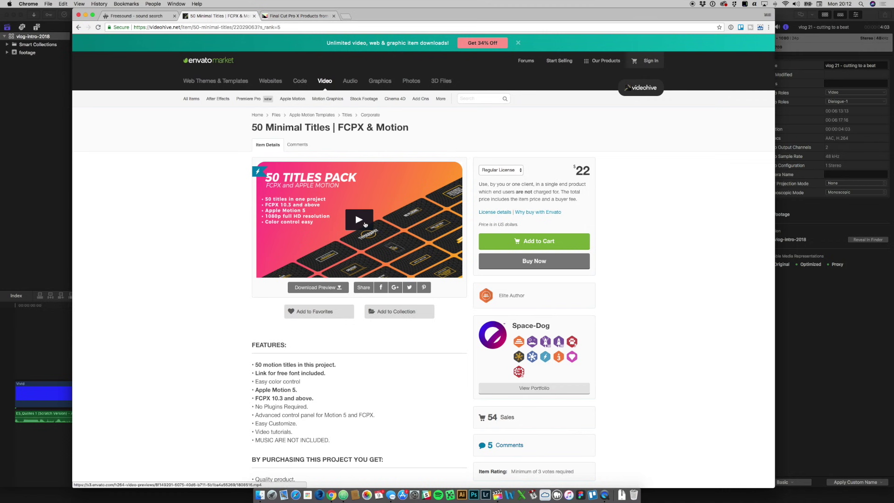
pyautogui.press('XF86AudioLowerVolume')
pyautogui.press('XF86AudioMute')
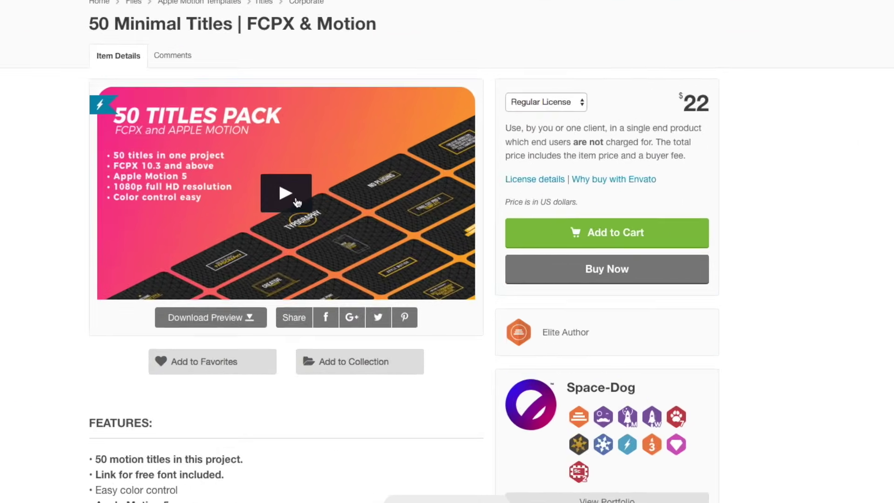
pyautogui.click(296, 203)
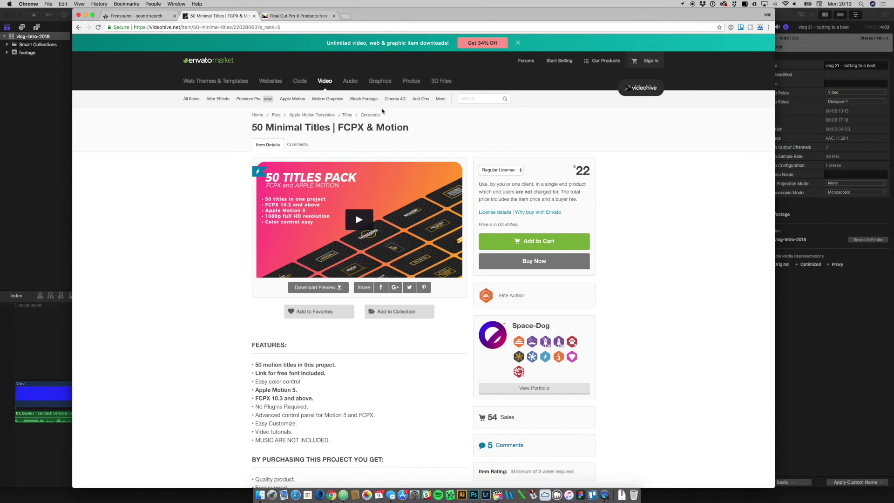
pyautogui.moveTo(357, 100)
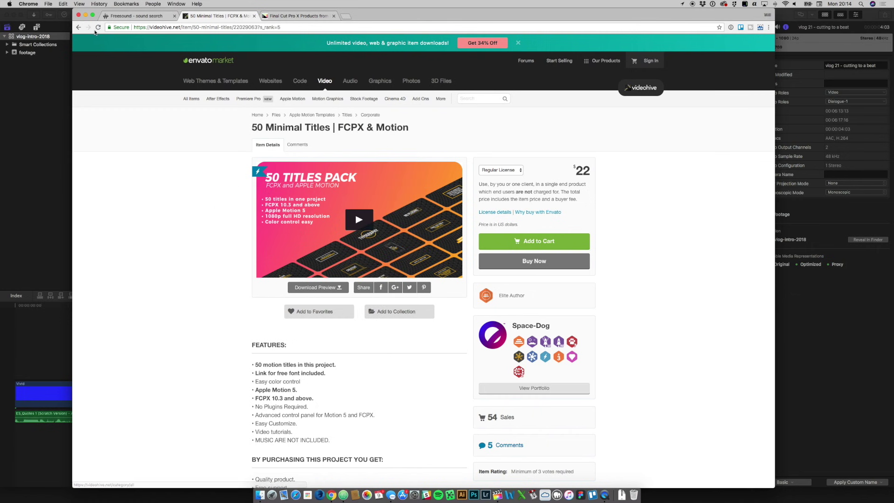
# - Go back to the Apple Motion Titles list, play the Titles Collection preview, then close it
pyautogui.click(78, 28)
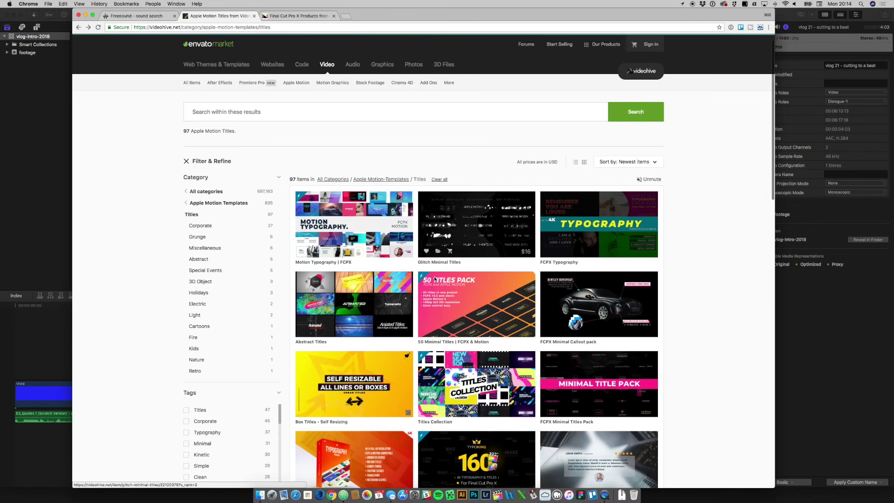
pyautogui.scroll(-3, 406, 363)
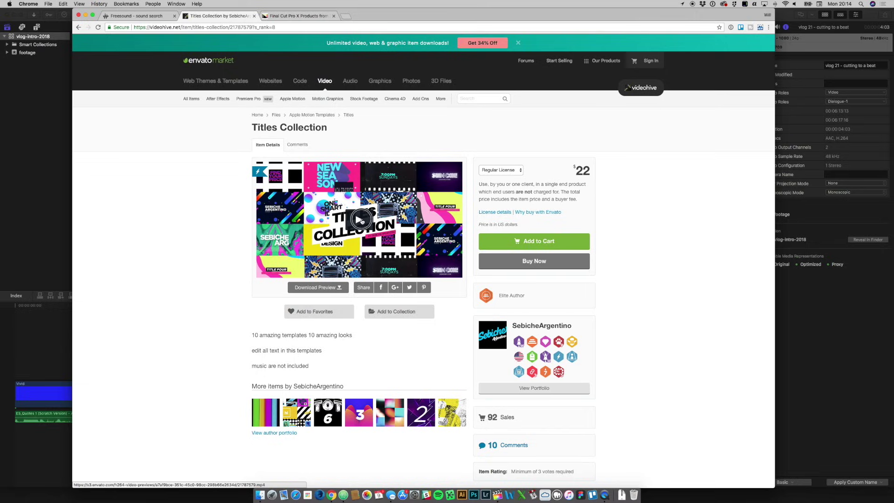
pyautogui.click(362, 221)
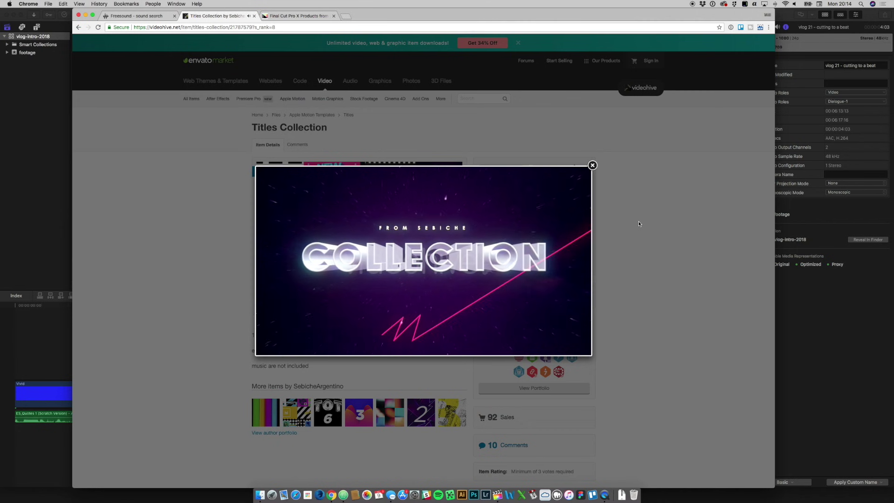
pyautogui.click(592, 166)
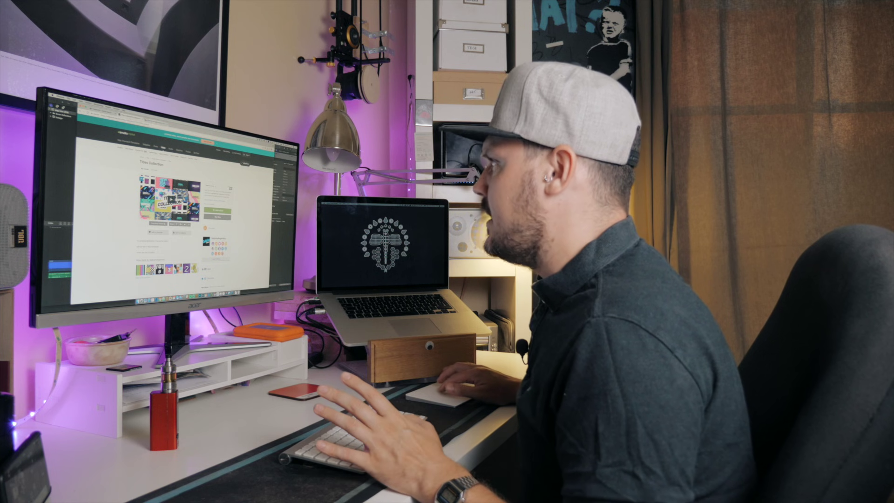
# - Switch to the Pixel Film Studios store and scroll through the glitch product results
pyautogui.hotkey('ctrl', 'Tab')
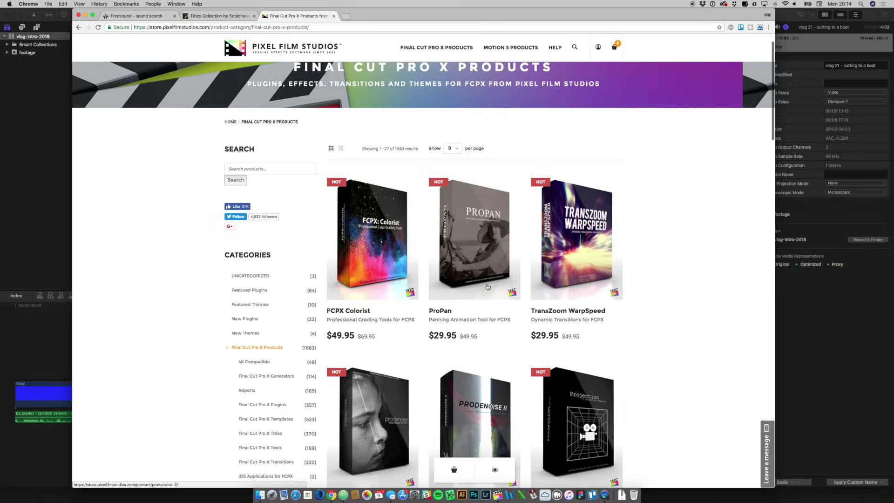
pyautogui.scroll(2, 572, 125)
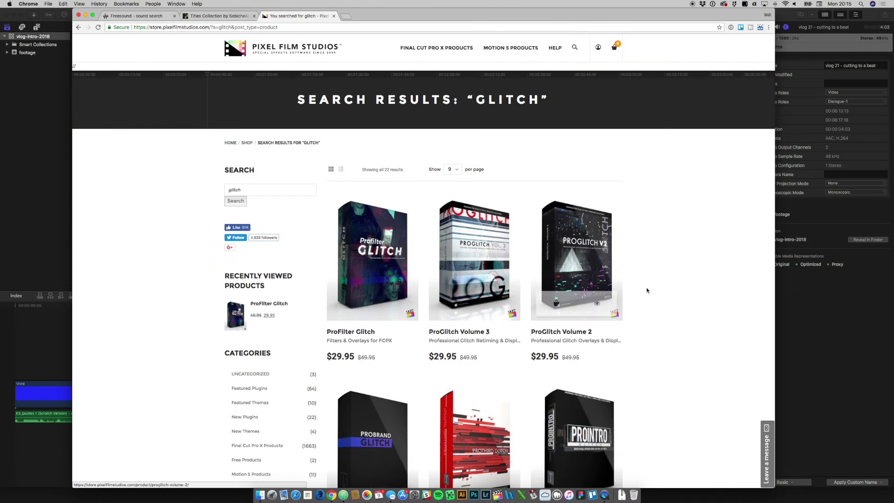
pyautogui.scroll(-10, 661, 277)
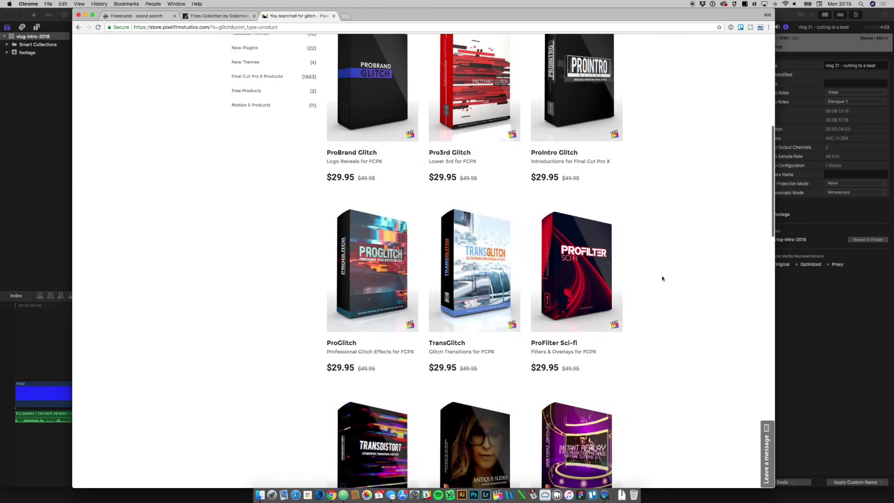
pyautogui.scroll(-7, 662, 279)
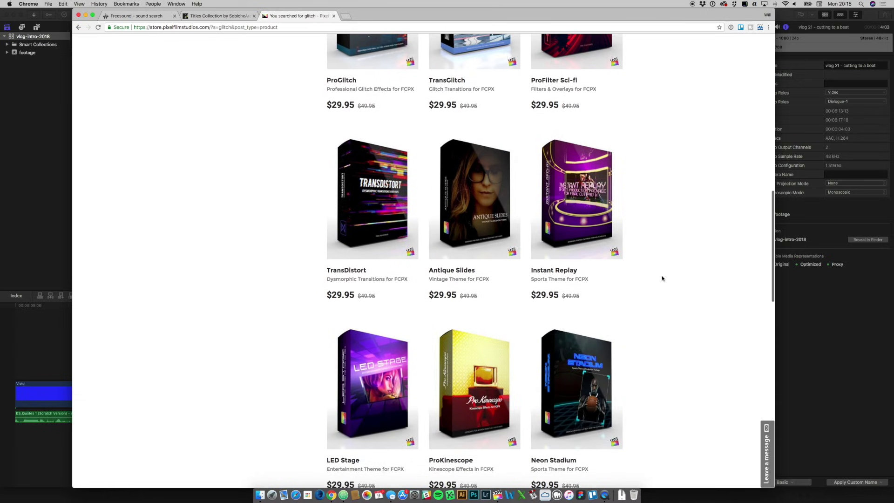
pyautogui.scroll(7, 661, 277)
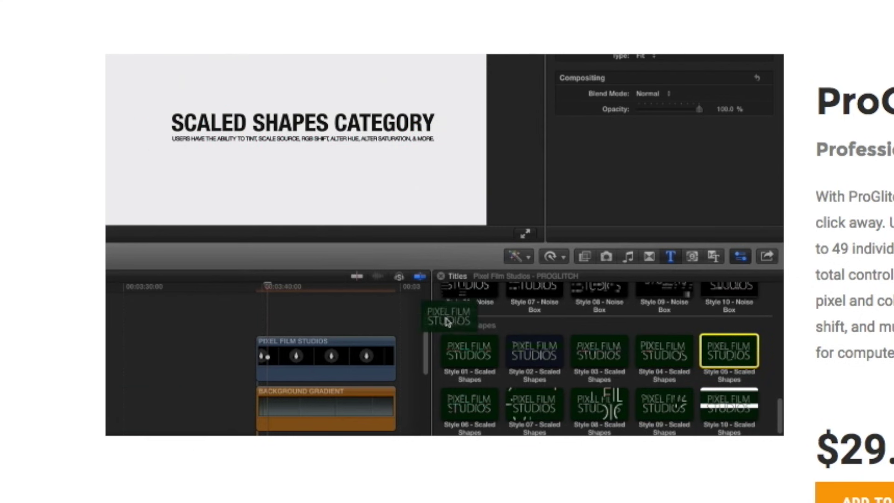
pyautogui.moveTo(782, 365)
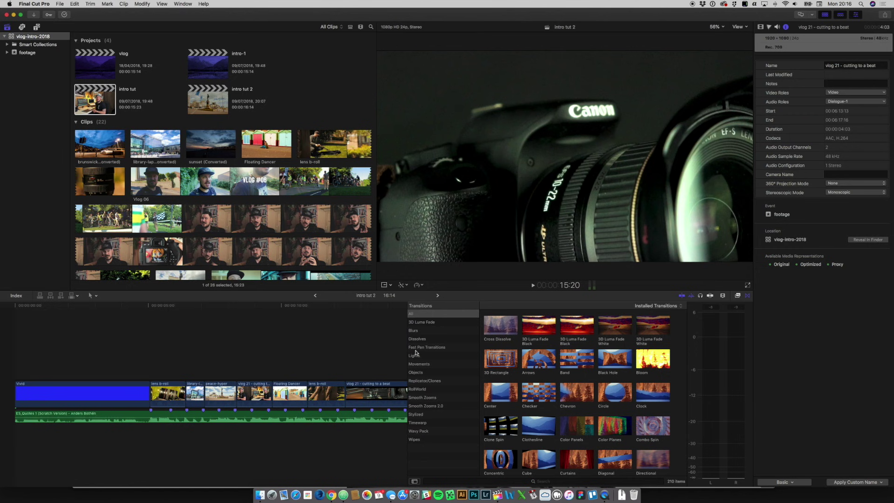
# - Show the Lights transitions category in Sellfy and page through its product images
pyautogui.click(416, 355)
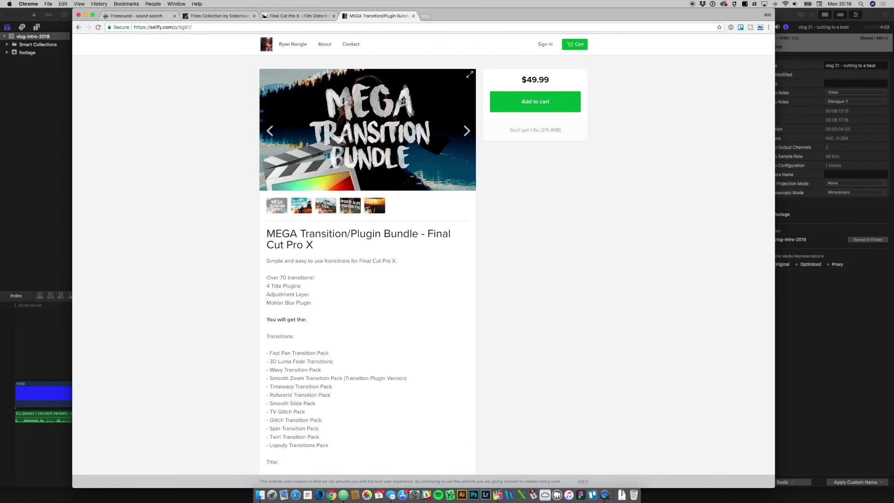
pyautogui.click(466, 131)
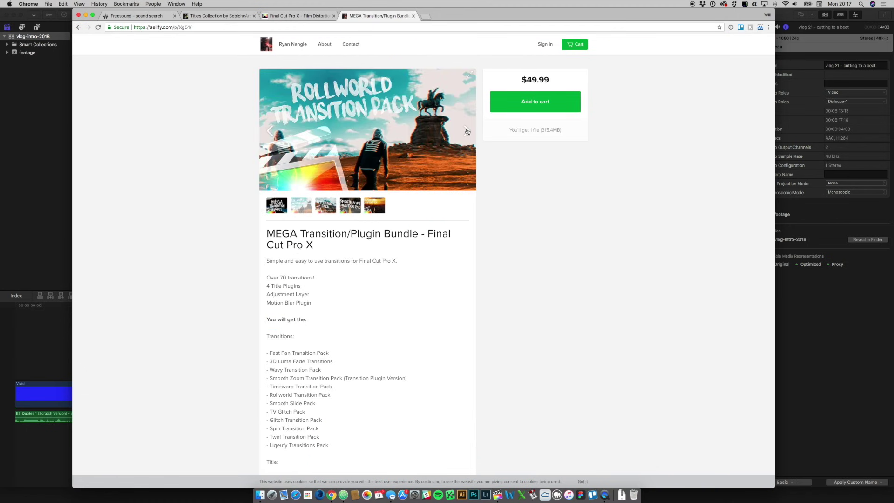
pyautogui.click(467, 132)
pyautogui.click(467, 132)
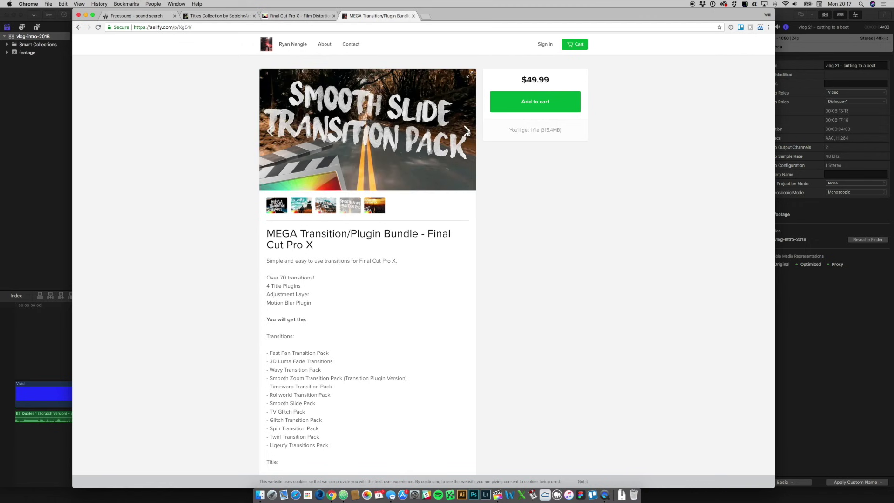
pyautogui.click(467, 132)
pyautogui.click(467, 131)
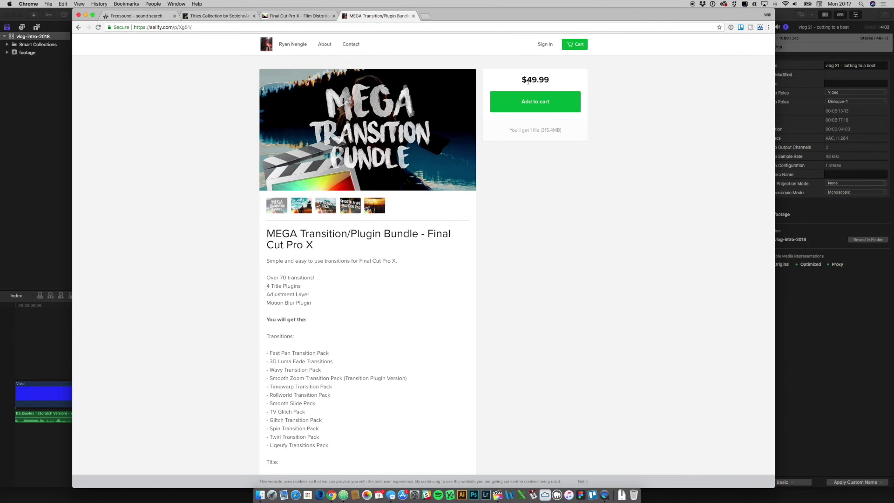
pyautogui.click(466, 133)
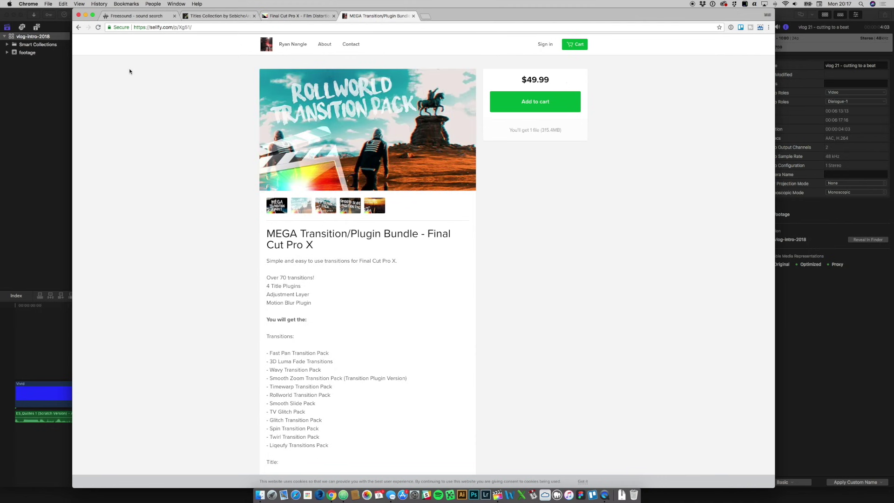
# - Return to the store's full product listing and scroll through the transition packs
pyautogui.click(79, 28)
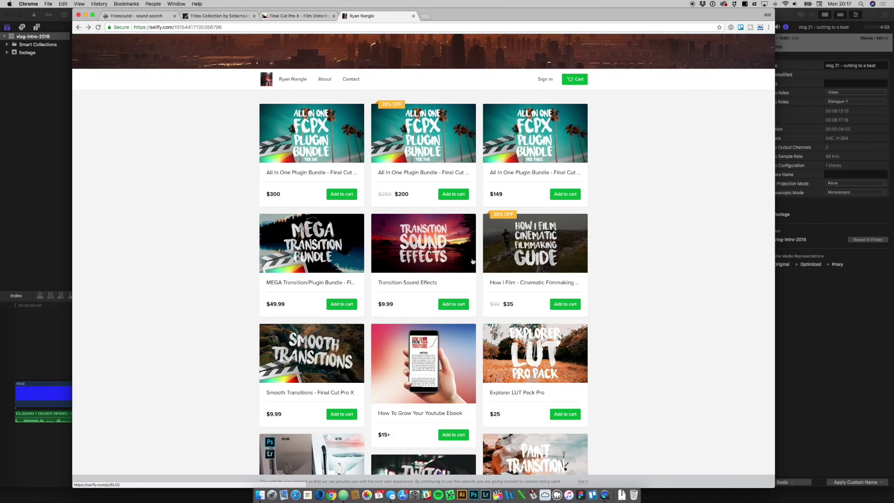
pyautogui.scroll(-5, 472, 261)
pyautogui.scroll(5, 472, 261)
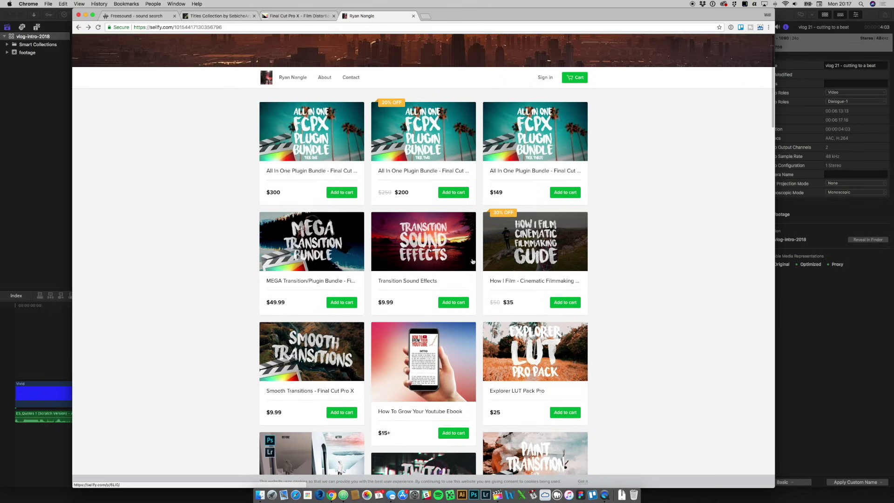
pyautogui.scroll(-2, 473, 262)
pyautogui.scroll(-5, 443, 343)
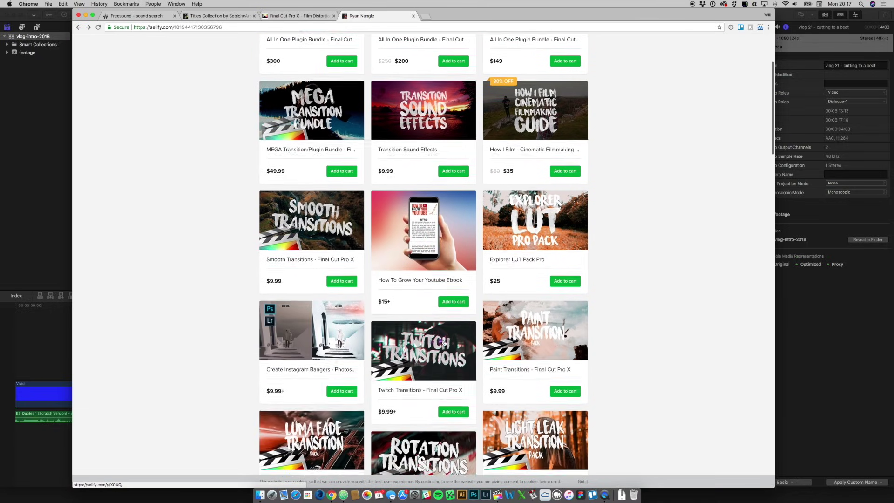
pyautogui.scroll(-5, 443, 343)
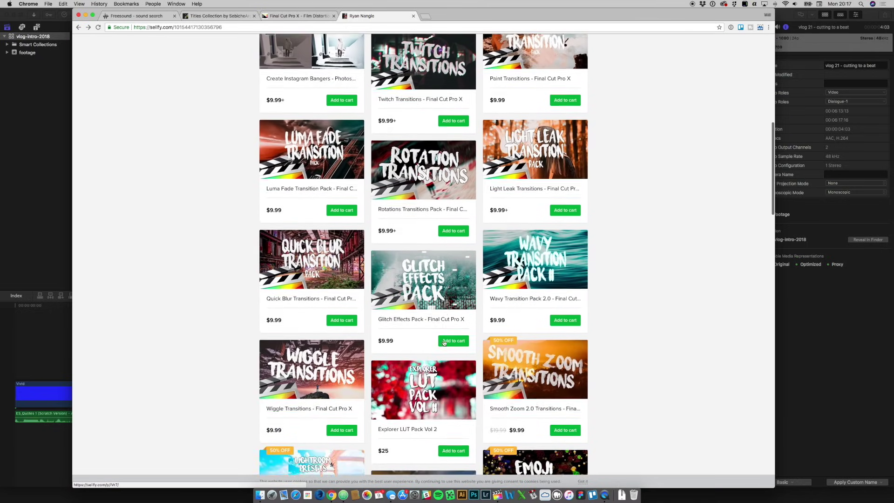
pyautogui.scroll(8, 443, 343)
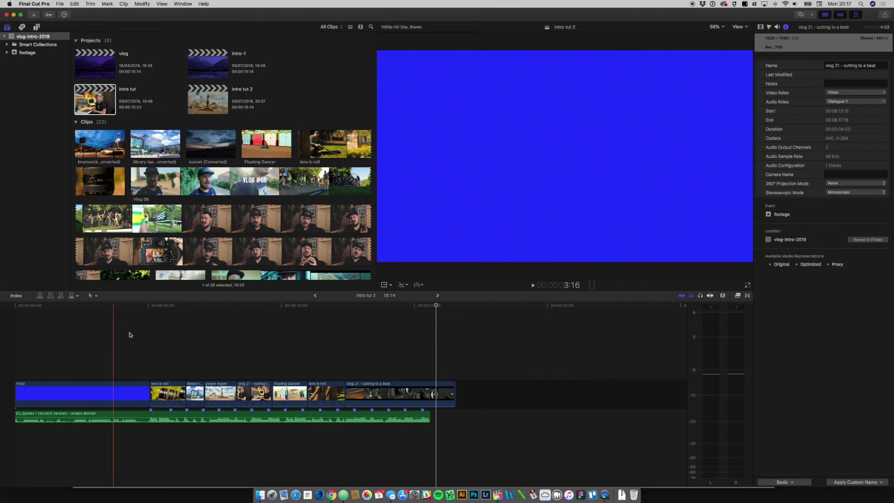
# - Drop Rollworld Down from the RollWorld transitions onto the cut after lens b-roll and play it back
pyautogui.press('space')
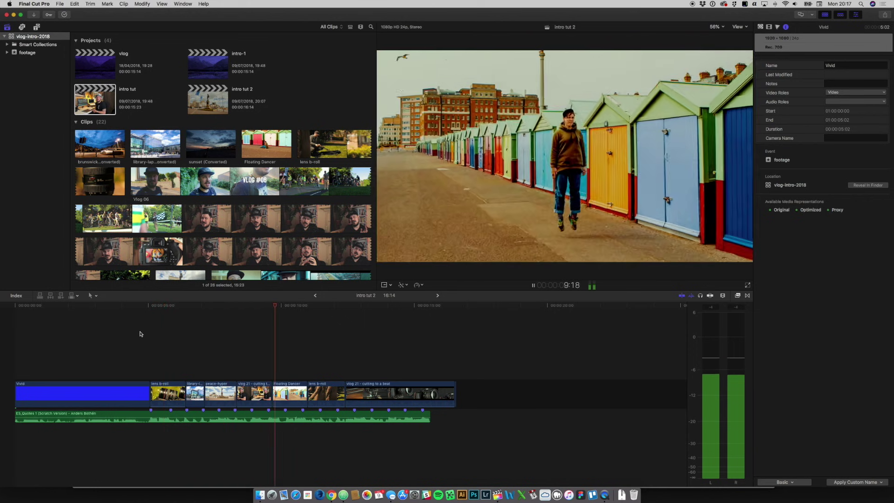
pyautogui.press('space')
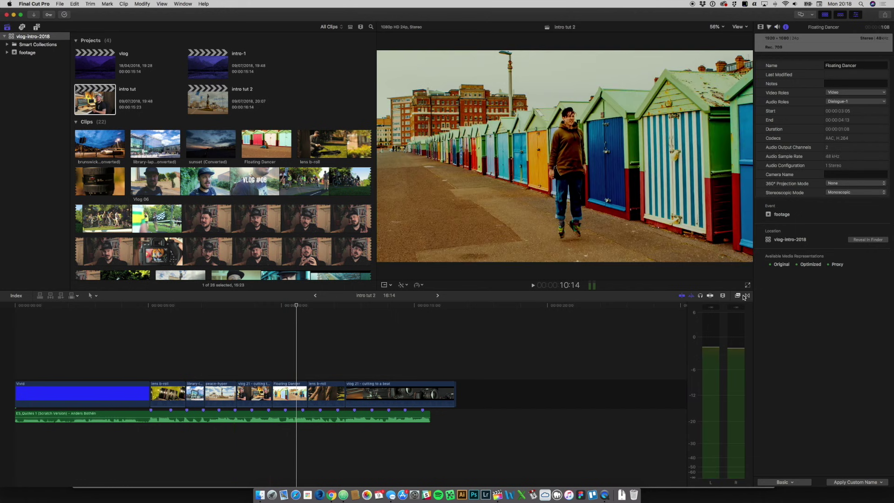
pyautogui.click(745, 296)
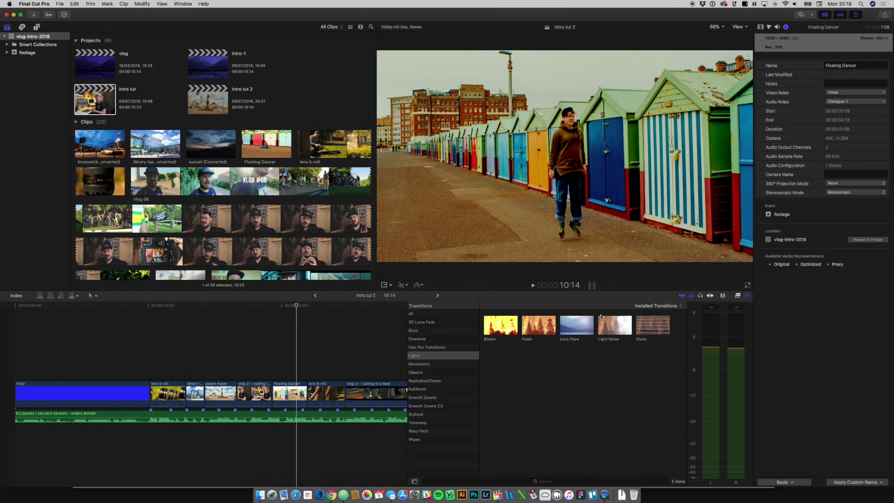
pyautogui.click(421, 390)
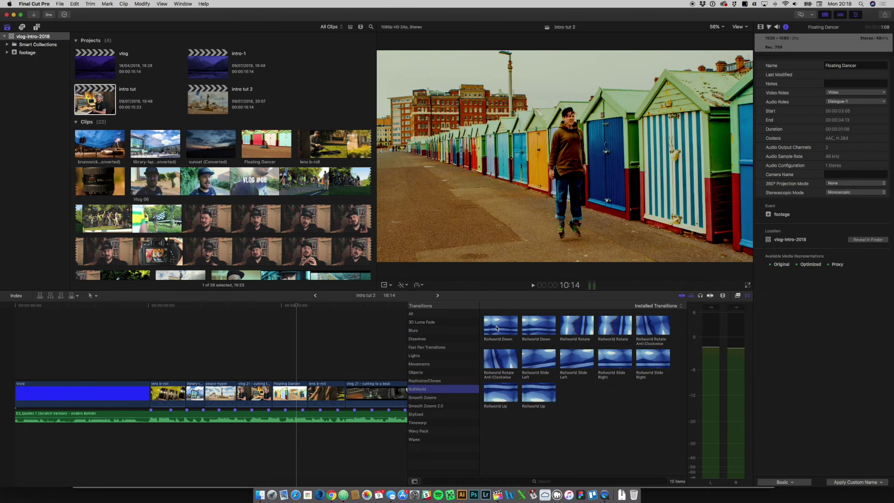
pyautogui.click(498, 328)
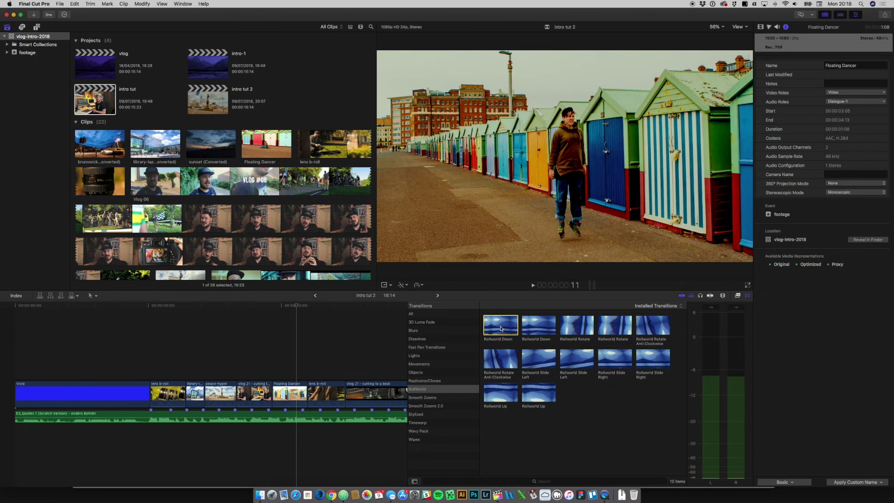
pyautogui.moveTo(501, 328); pyautogui.dragTo(176, 396)
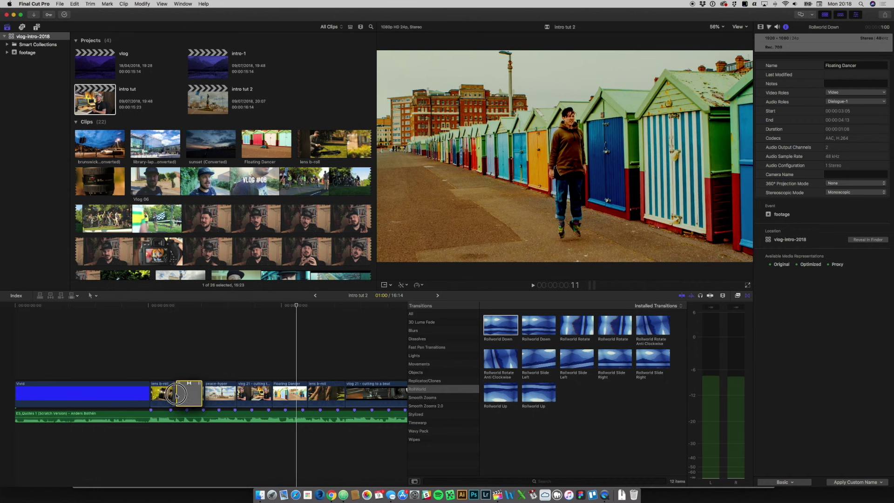
pyautogui.press('space')
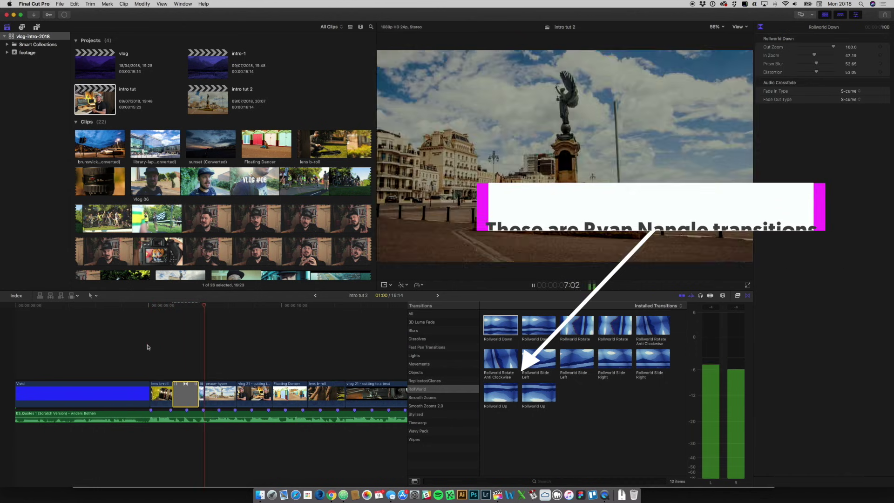
pyautogui.press('space')
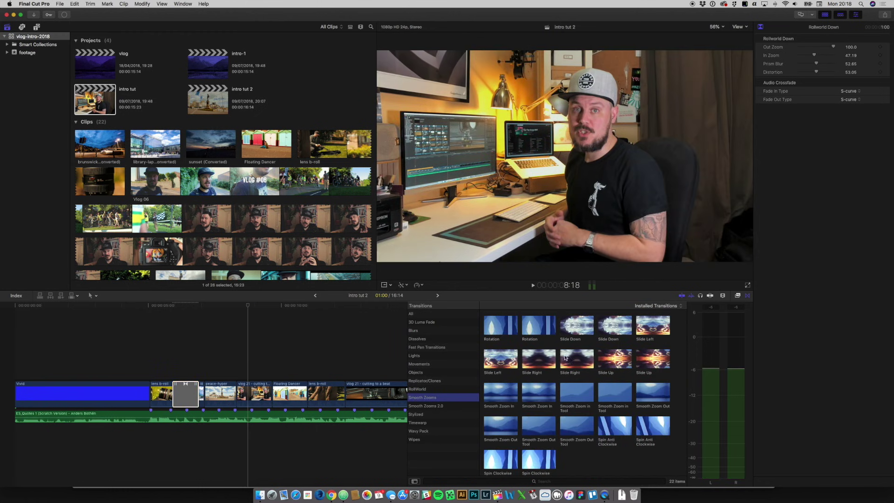
# - Add a Slide Right transition at another timeline cut and play it back
pyautogui.click(534, 361)
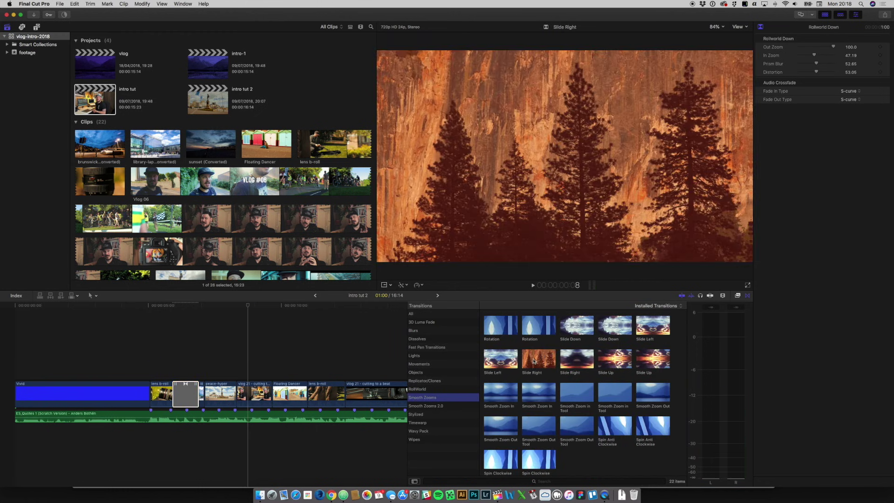
pyautogui.moveTo(534, 361); pyautogui.dragTo(236, 393)
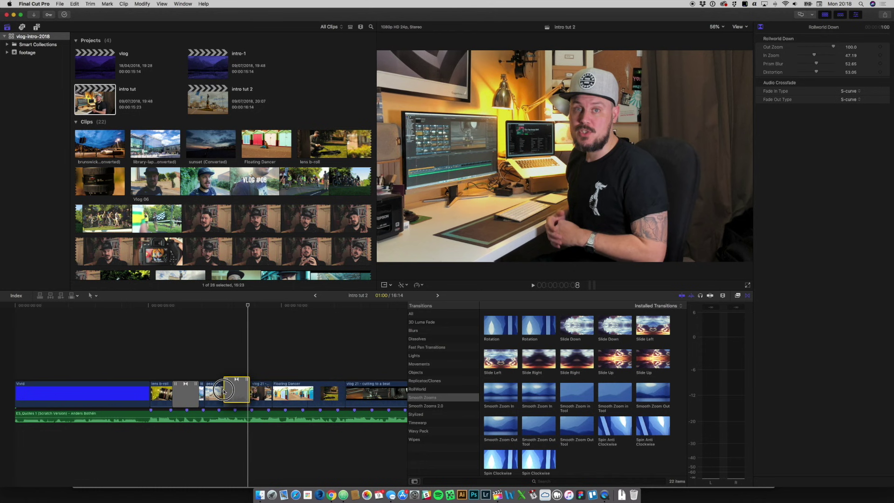
pyautogui.press('space')
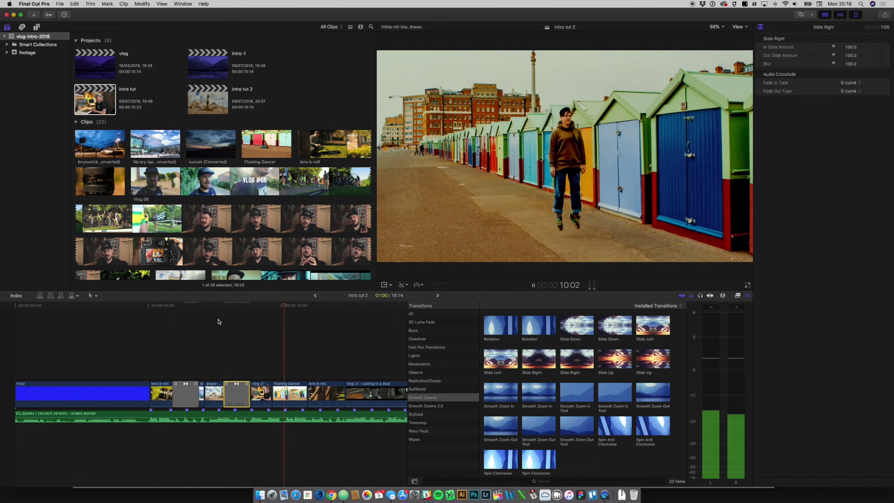
pyautogui.press('space')
# - Put a Spin Clockwise transition between Floating Dancer and lens b-roll and play it back
pyautogui.scroll(-1, 632, 409)
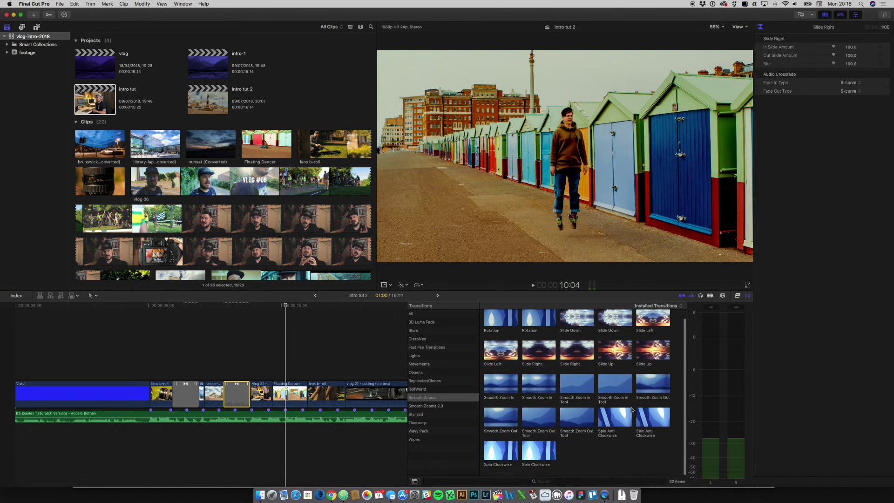
pyautogui.click(548, 455)
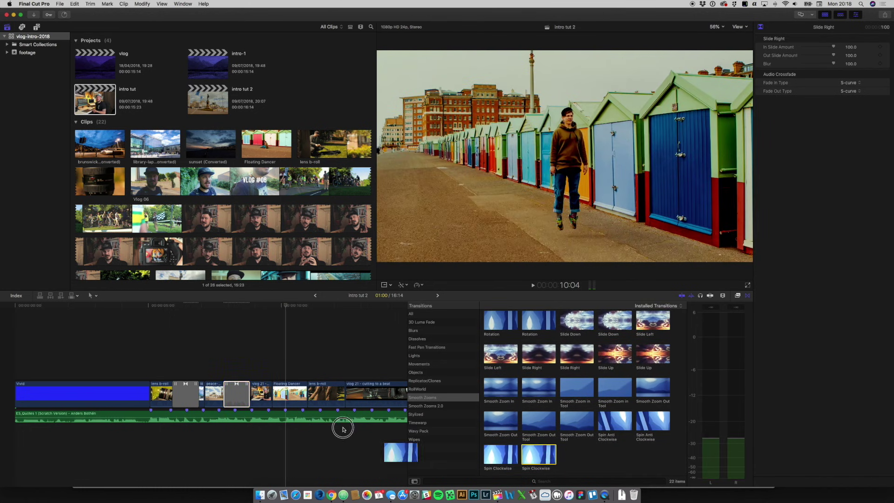
pyautogui.moveTo(343, 428); pyautogui.dragTo(316, 401)
pyautogui.press('space')
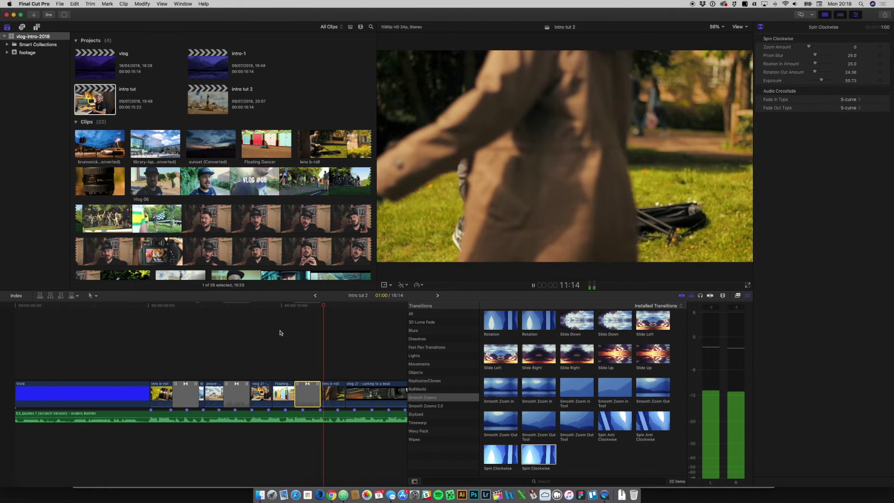
pyautogui.press('space')
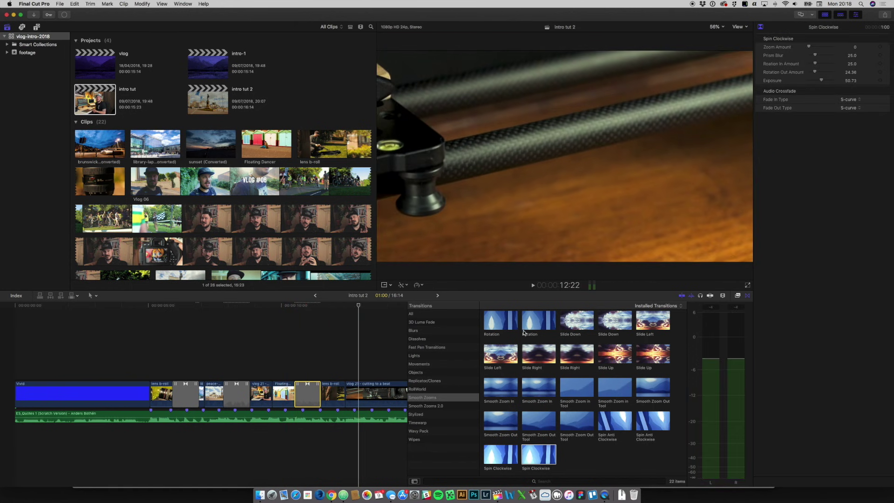
pyautogui.scroll(2, 493, 396)
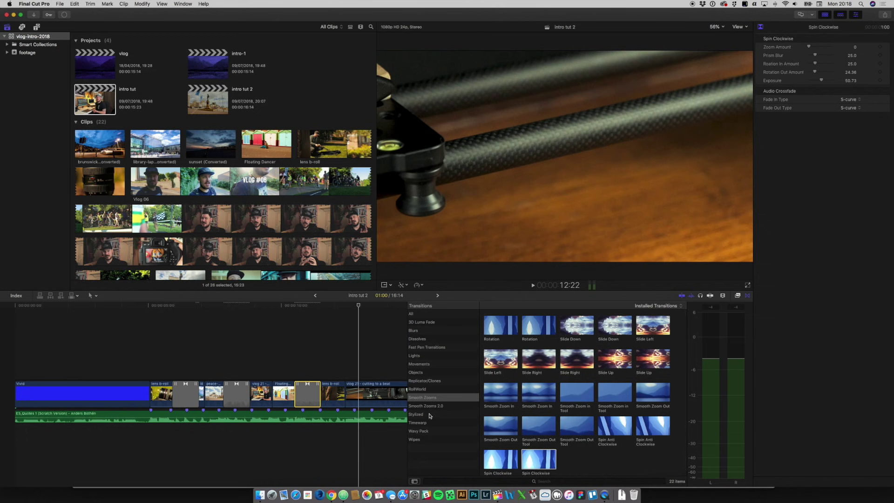
# - Add Wavy Slide Right from the Wavy Pack before the vlog 21 clip and play around it
pyautogui.click(425, 431)
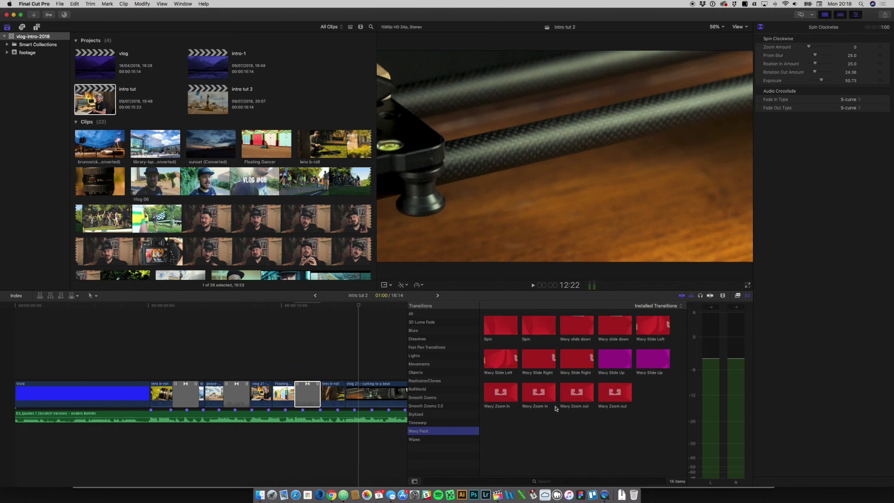
pyautogui.click(539, 362)
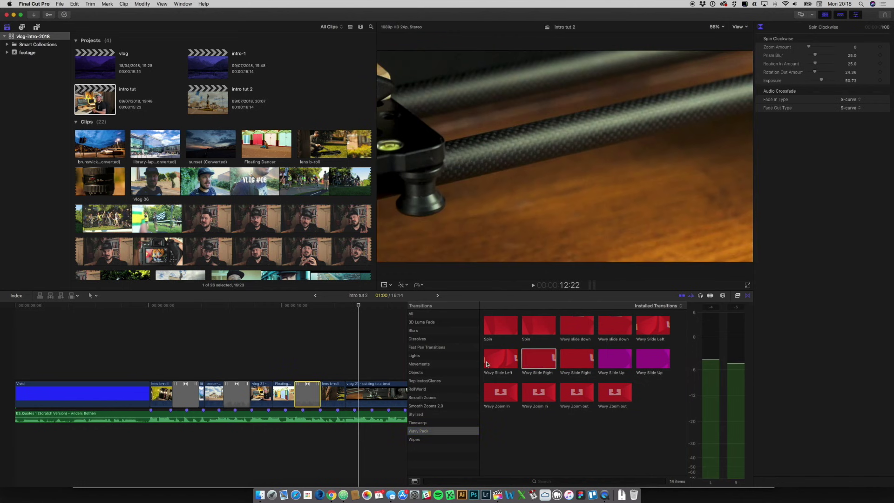
pyautogui.moveTo(536, 361); pyautogui.dragTo(356, 397)
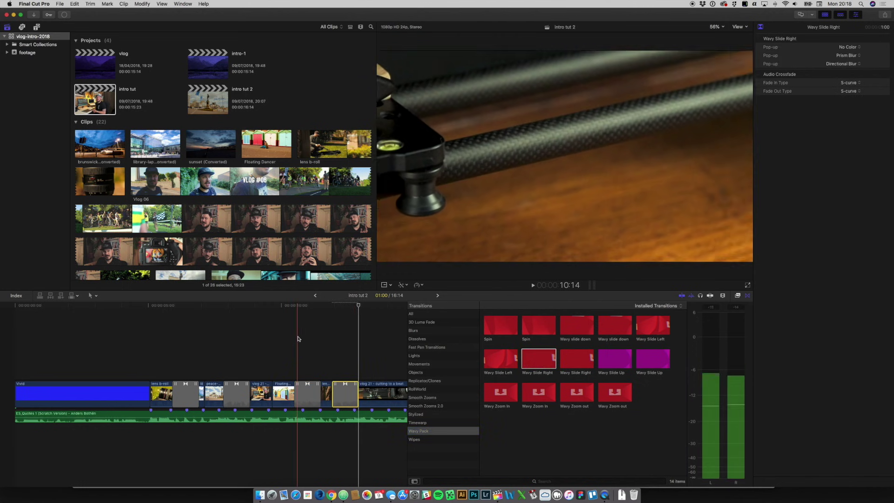
pyautogui.hotkey('shift', '/')
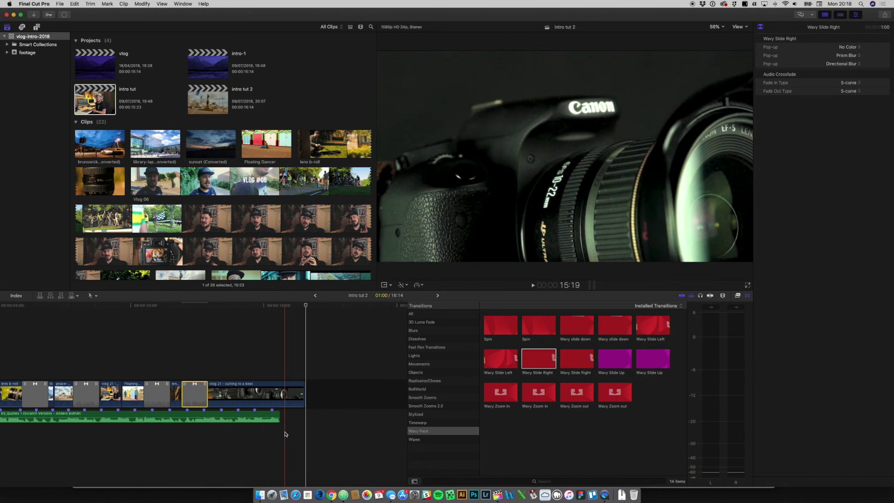
# - Trim vlog 21's end 5 frames shorter, fit the project to the timeline, and play it
pyautogui.moveTo(304, 392); pyautogui.dragTo(279, 387)
pyautogui.hotkey('shift', 'z')
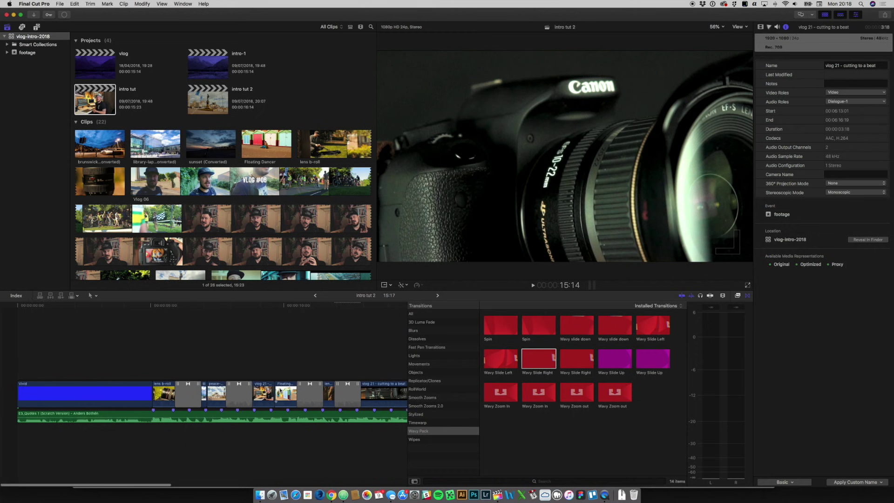
pyautogui.press('space')
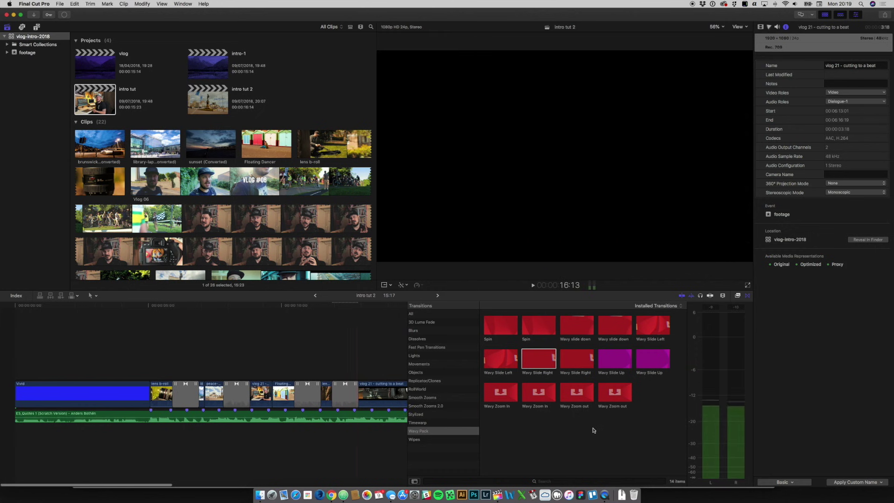
pyautogui.click(429, 355)
# - Drop Fast Pan Left from the Fast Pan transitions onto a b-roll cut and play it back
pyautogui.click(437, 346)
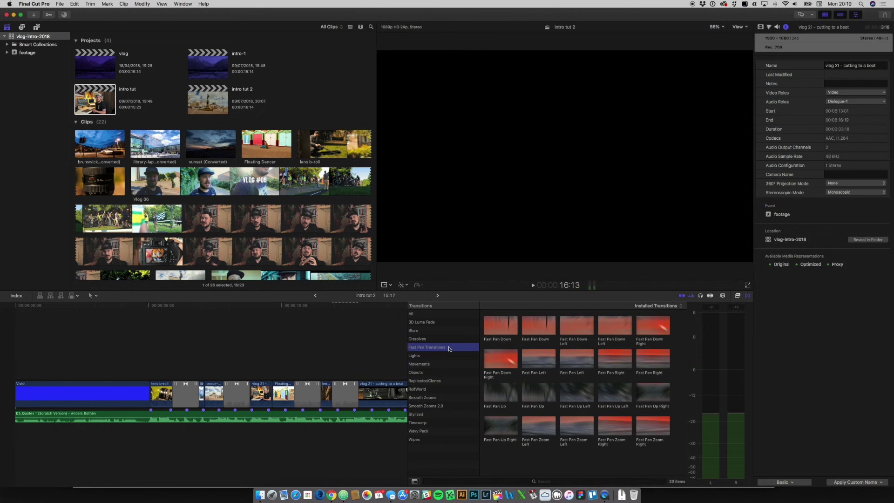
pyautogui.doubleClick(572, 363)
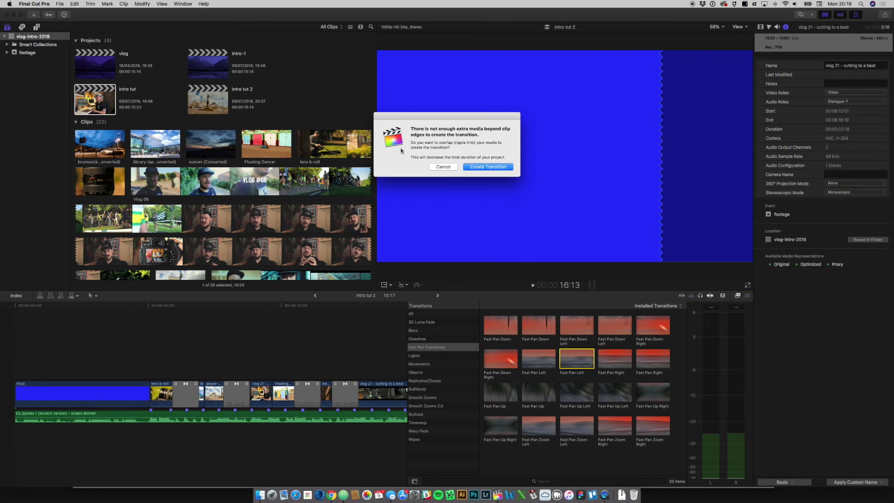
pyautogui.click(454, 167)
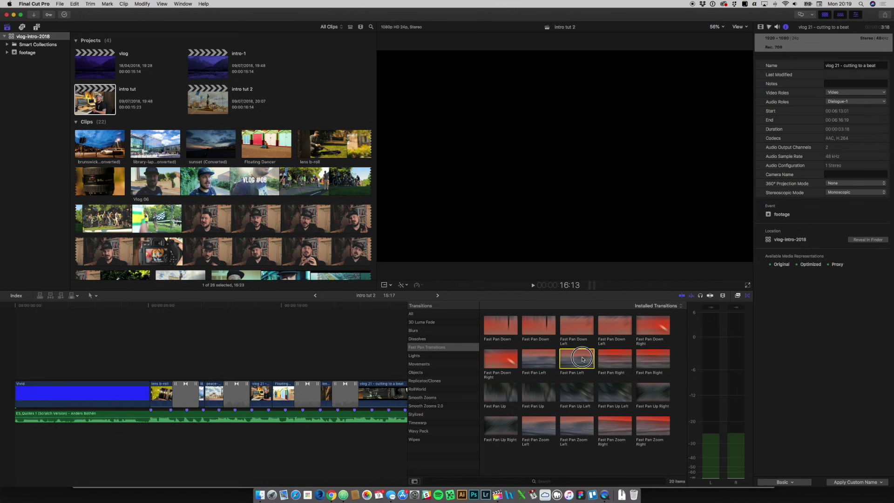
pyautogui.moveTo(263, 399); pyautogui.dragTo(264, 399)
pyautogui.press('space')
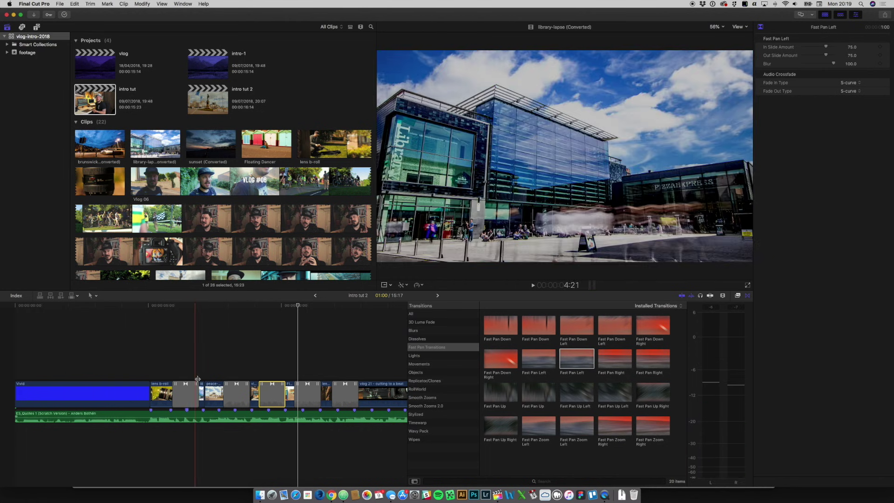
# - Shift the edit point after the lens b-roll clip by one second and play it back
pyautogui.moveTo(185, 386); pyautogui.dragTo(186, 385)
pyautogui.press('space')
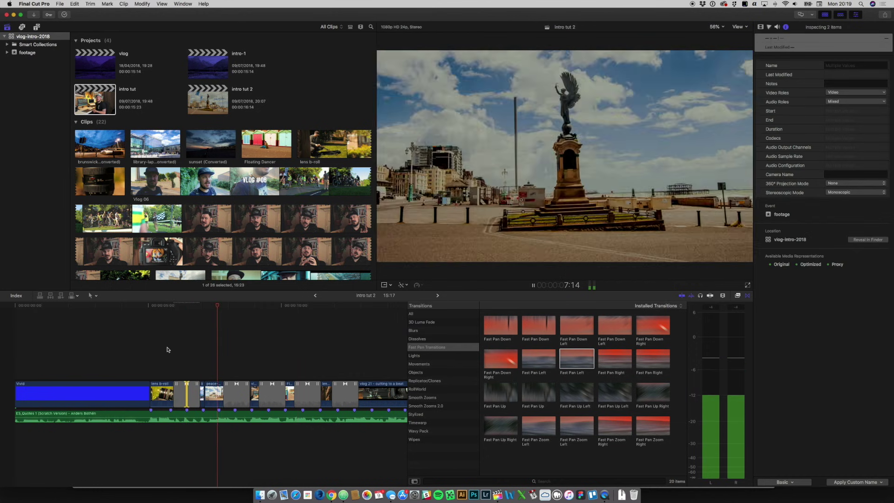
pyautogui.click(196, 387)
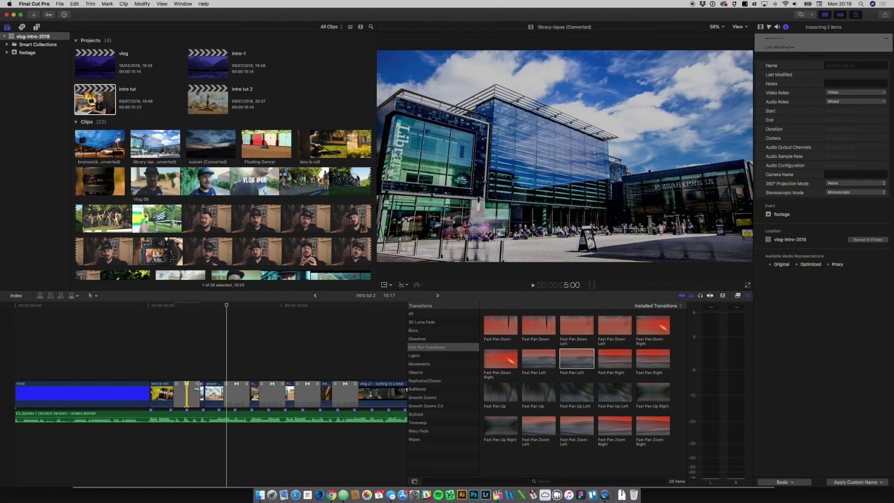
# - Retrim the lens–library cut to a new point and add a Fast Pan Right transition there
pyautogui.moveTo(200, 392); pyautogui.dragTo(200, 394)
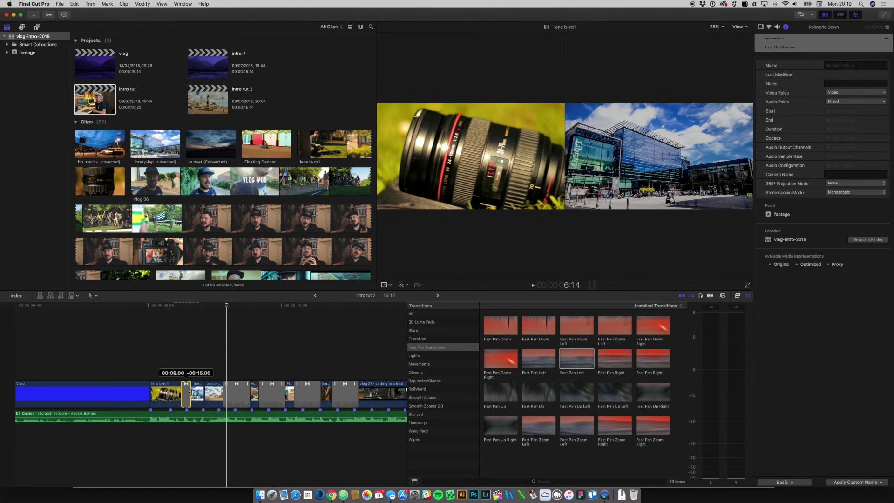
pyautogui.moveTo(190, 391); pyautogui.dragTo(189, 391)
pyautogui.press('space')
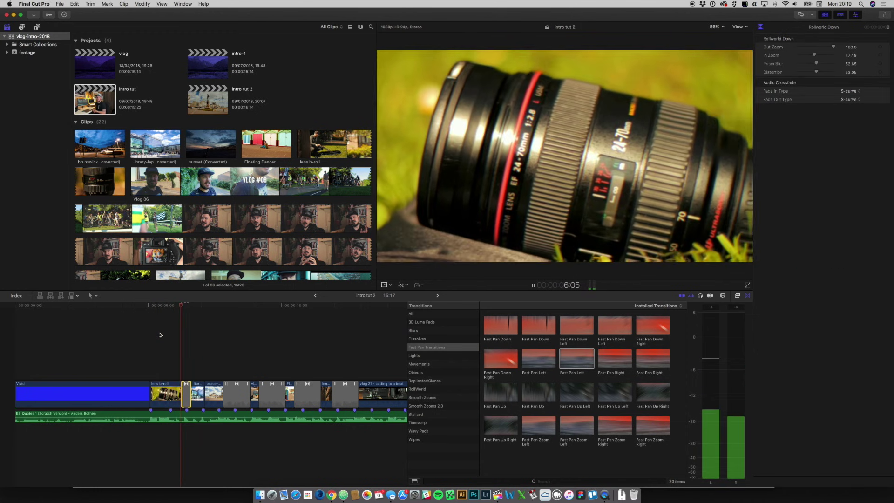
pyautogui.press('space')
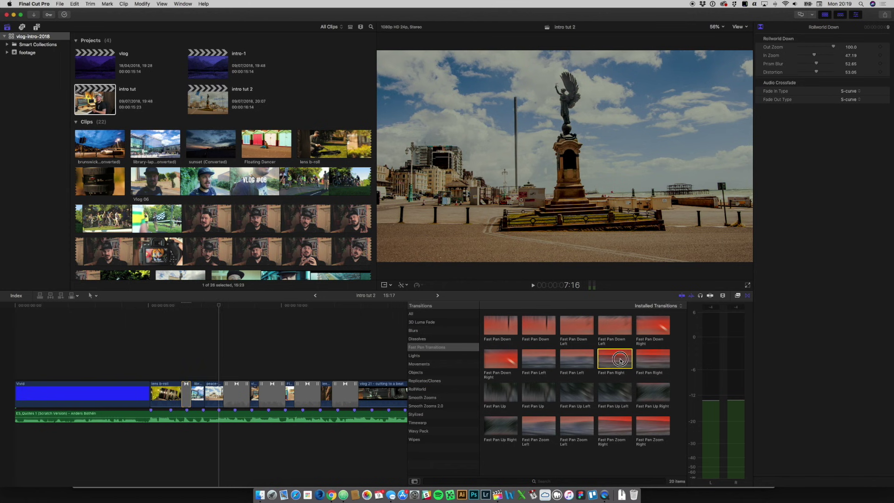
pyautogui.moveTo(620, 359); pyautogui.dragTo(201, 395)
pyautogui.press('space')
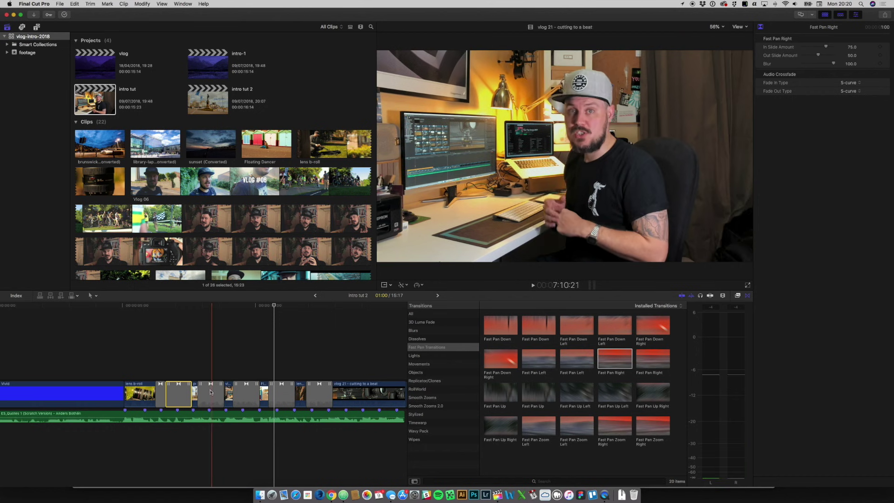
# - Play through the intro's transitions, select Fast Pan Right, and show the Solids generators
pyautogui.press('space')
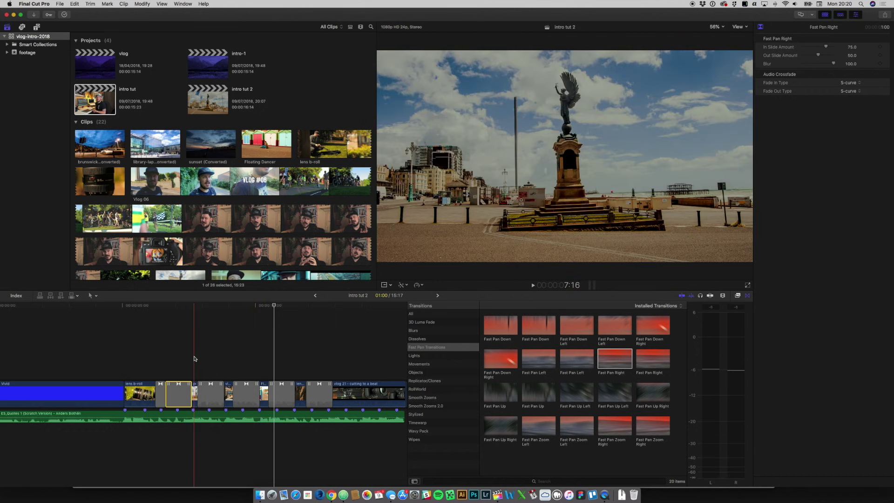
pyautogui.hscroll(-3, 195, 359)
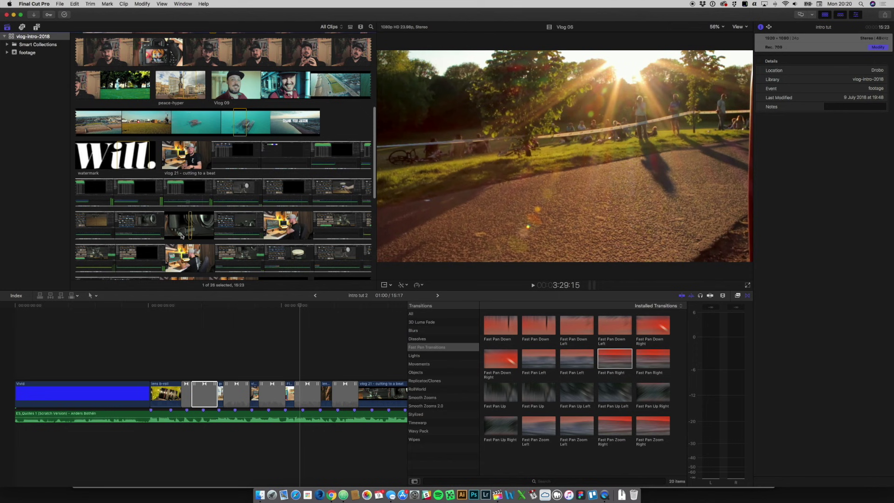
pyautogui.scroll(-5, 181, 236)
pyautogui.scroll(-2, 181, 236)
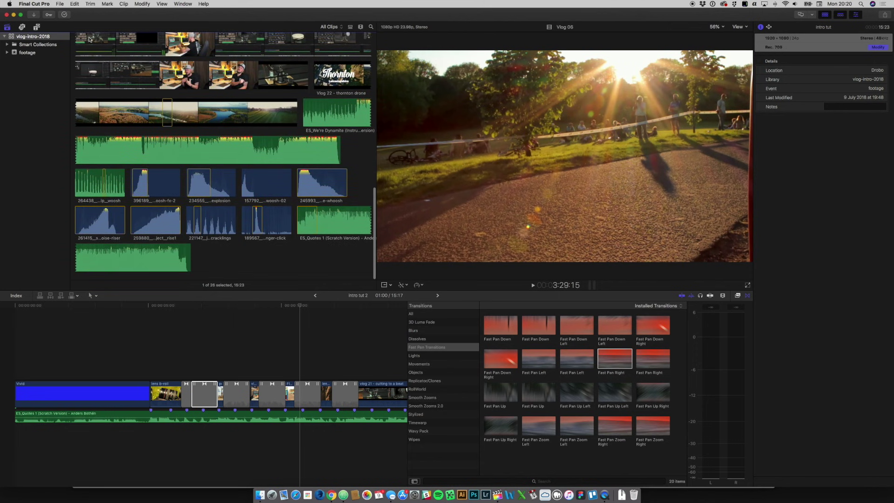
pyautogui.click(204, 393)
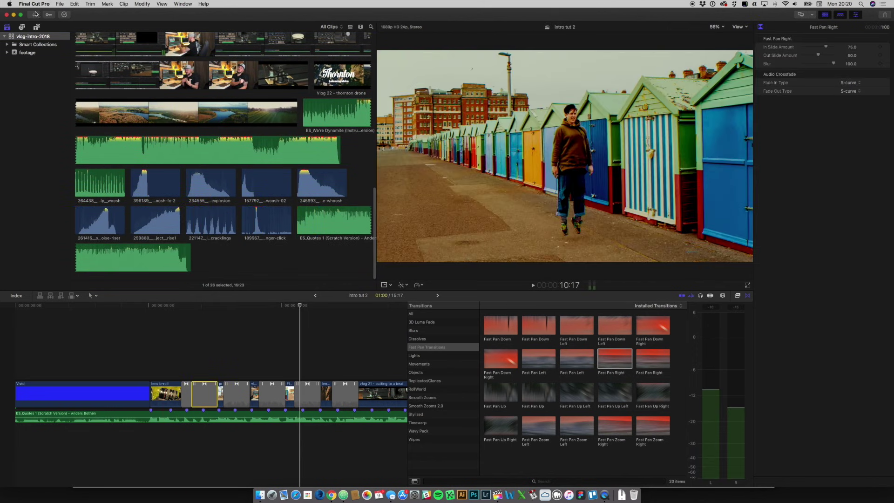
pyautogui.click(37, 27)
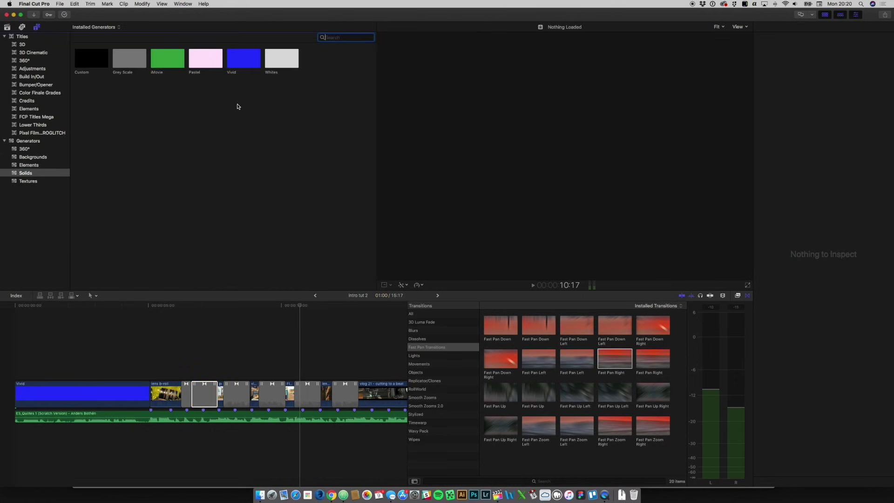
# - Place an Adjustment Layer above the storyline and extend it to the timeline's end
pyautogui.click(28, 70)
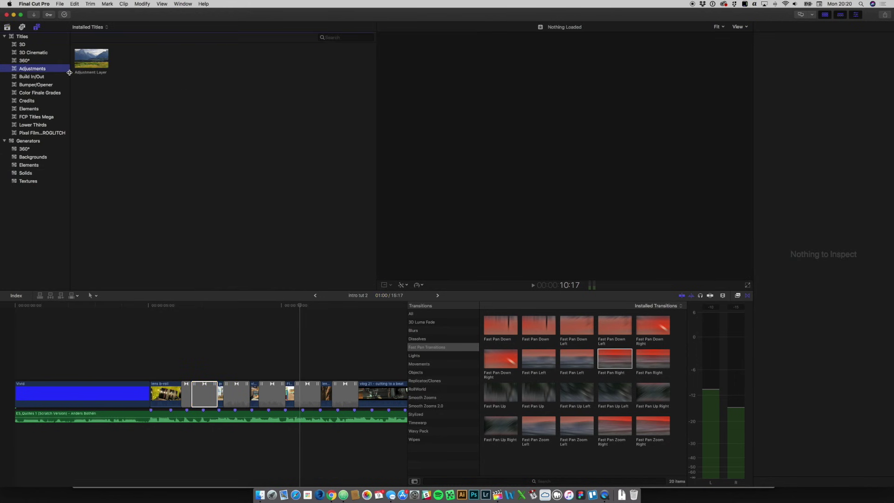
pyautogui.click(104, 60)
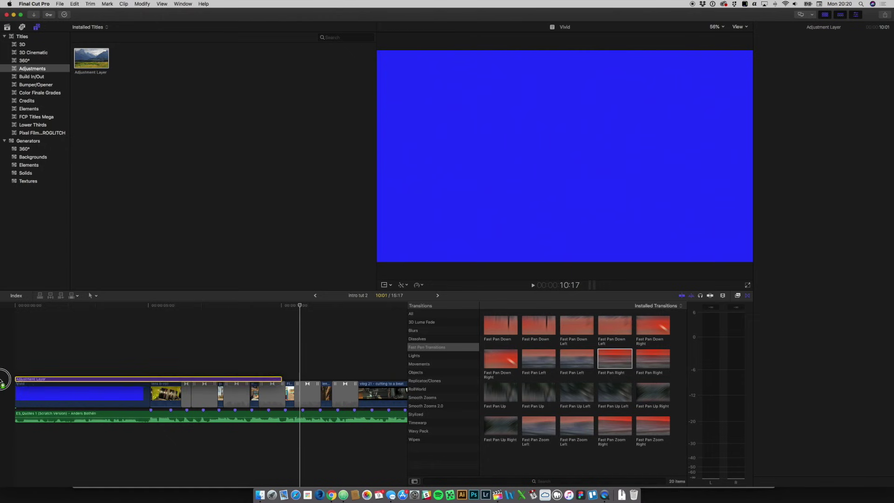
pyautogui.moveTo(6, 368); pyautogui.dragTo(2, 355)
pyautogui.hscroll(5, 2, 355)
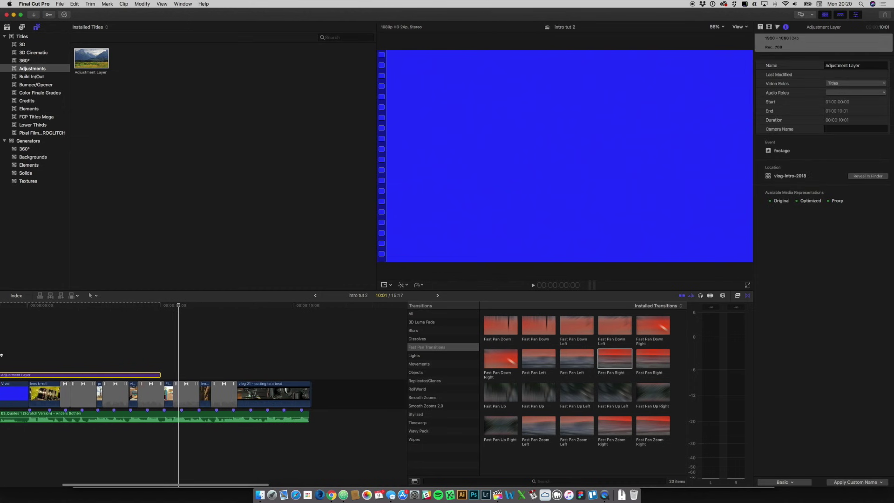
pyautogui.moveTo(162, 377); pyautogui.dragTo(310, 375)
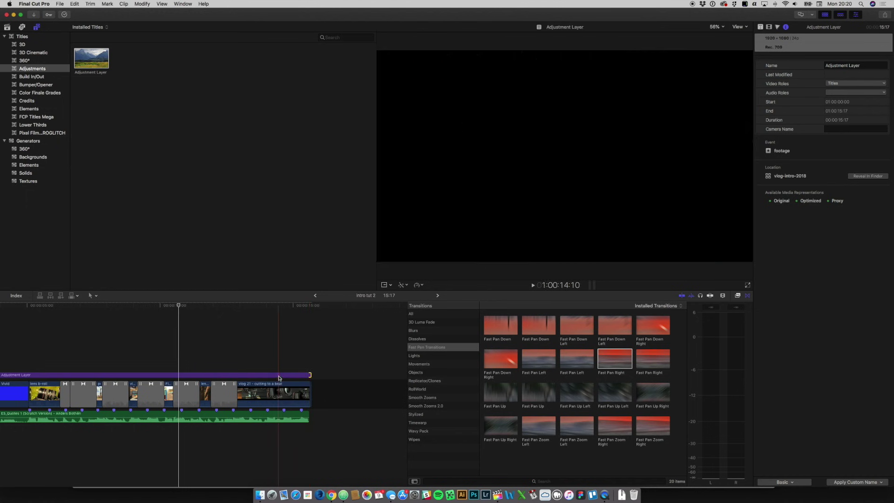
# - Select the full adjustment layer and give it a Custom LUT colour effect
pyautogui.click(279, 376)
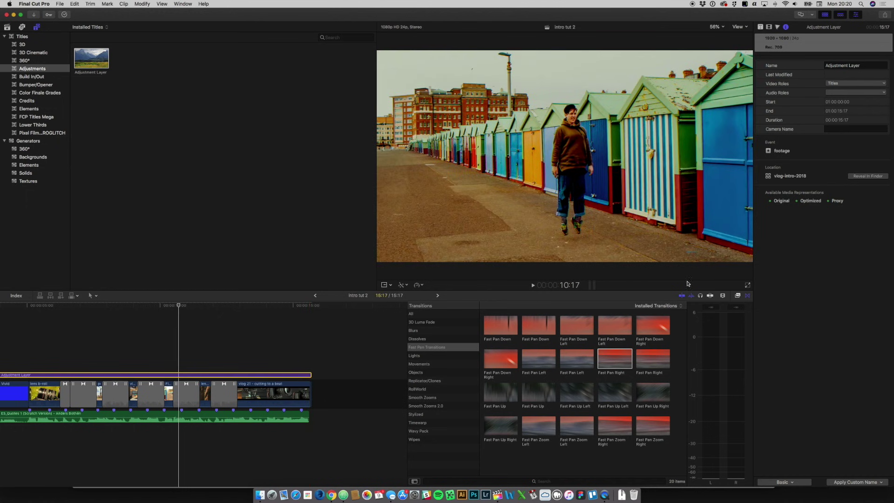
pyautogui.click(738, 296)
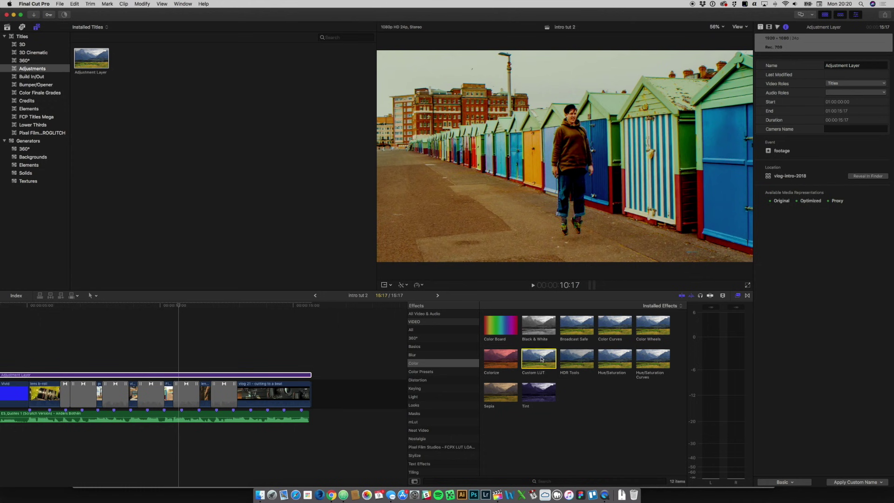
pyautogui.click(770, 28)
# - Set the adjustment layer's Custom LUT to Noir, turning the whole intro black-and-white
pyautogui.click(825, 56)
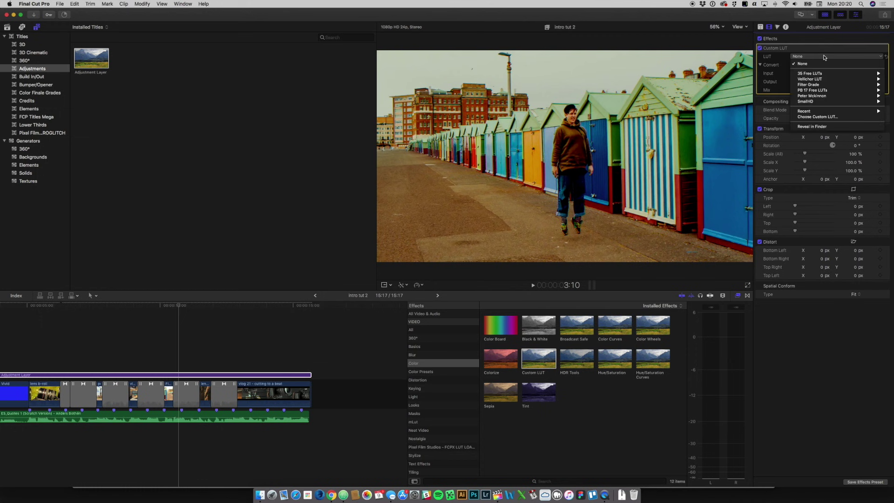
pyautogui.moveTo(820, 97)
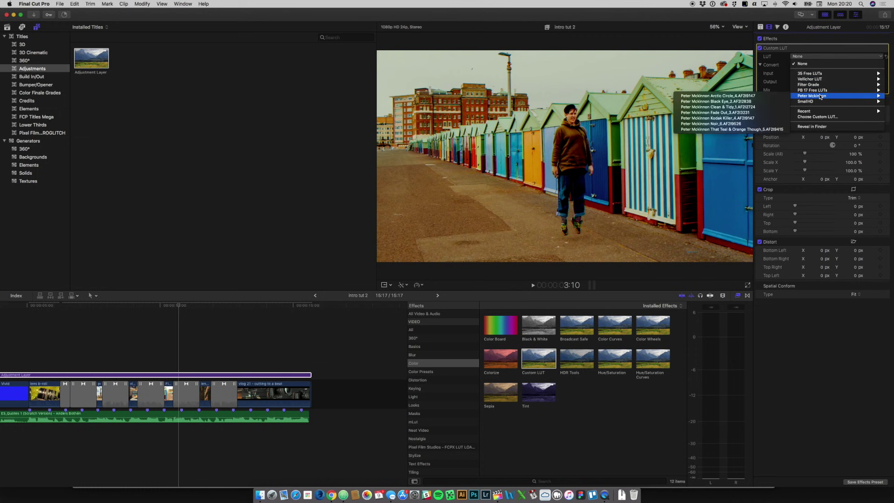
pyautogui.click(724, 123)
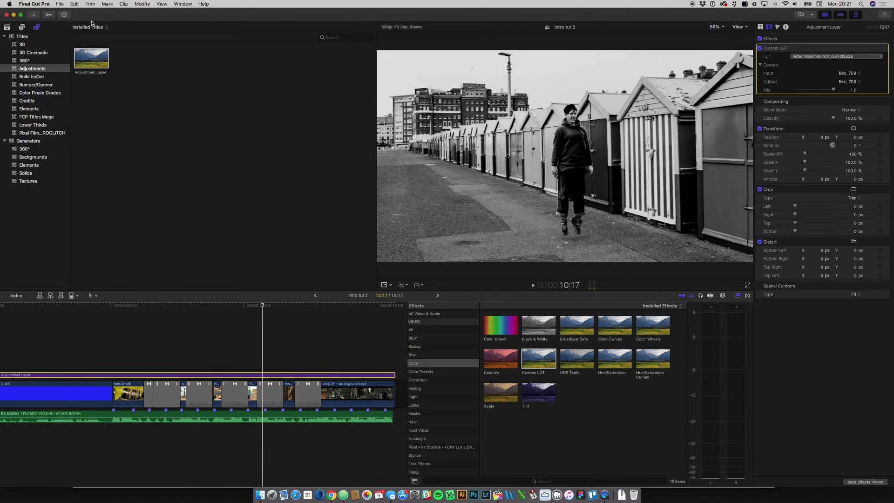
pyautogui.click(30, 175)
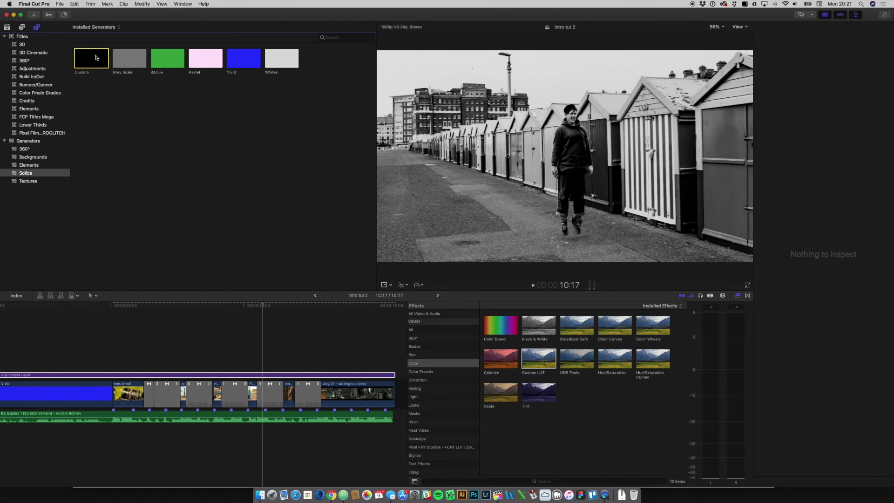
# - Place a Custom solid above the storyline and extend it to the timeline's end
pyautogui.click(95, 56)
pyautogui.moveTo(186, 301); pyautogui.dragTo(112, 344)
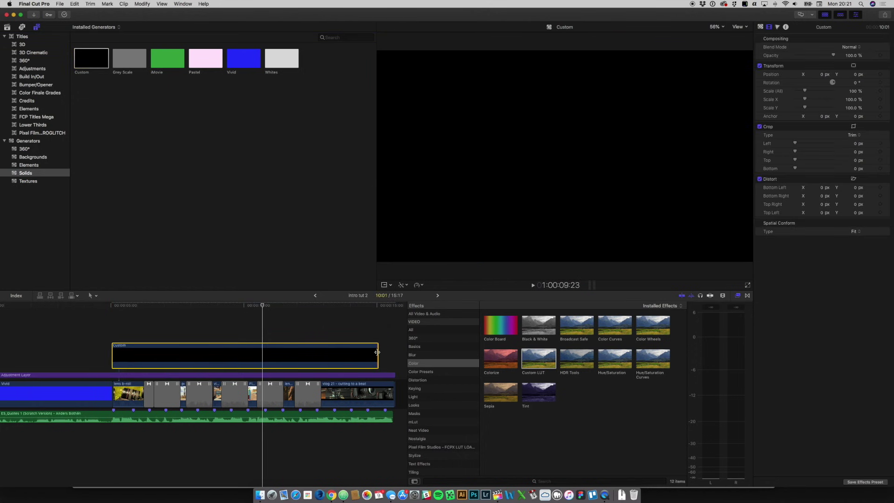
pyautogui.moveTo(377, 352); pyautogui.dragTo(395, 353)
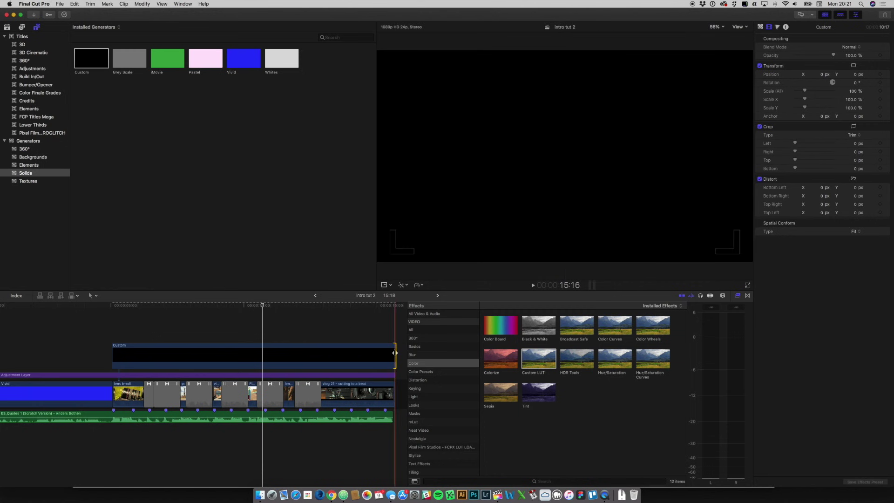
# - Change the solid's colour on the colour wheel from blue to a rich purple
pyautogui.click(760, 28)
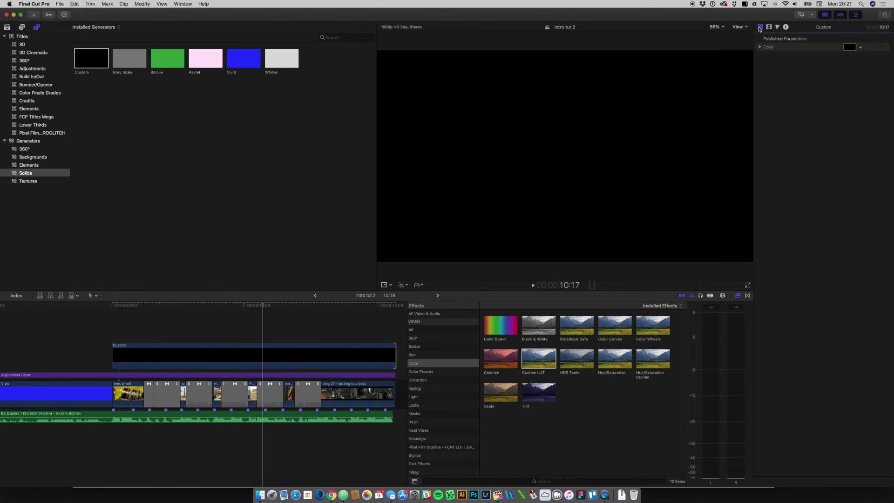
pyautogui.click(849, 48)
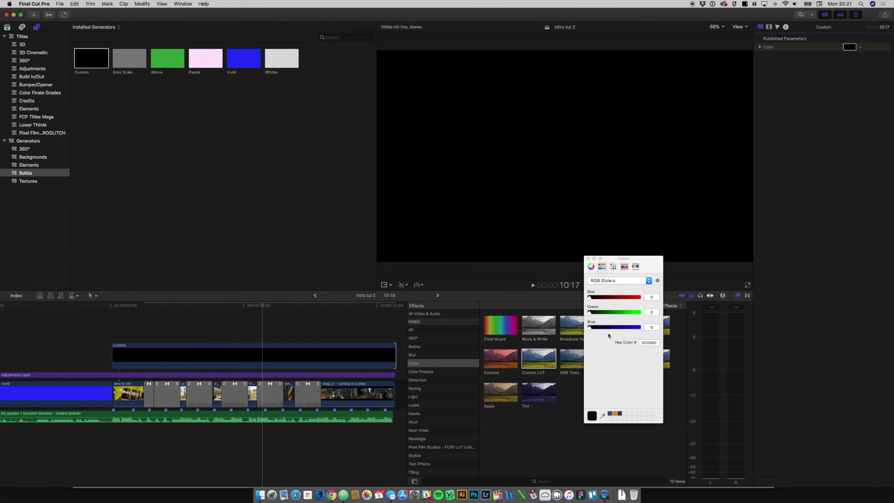
pyautogui.click(591, 266)
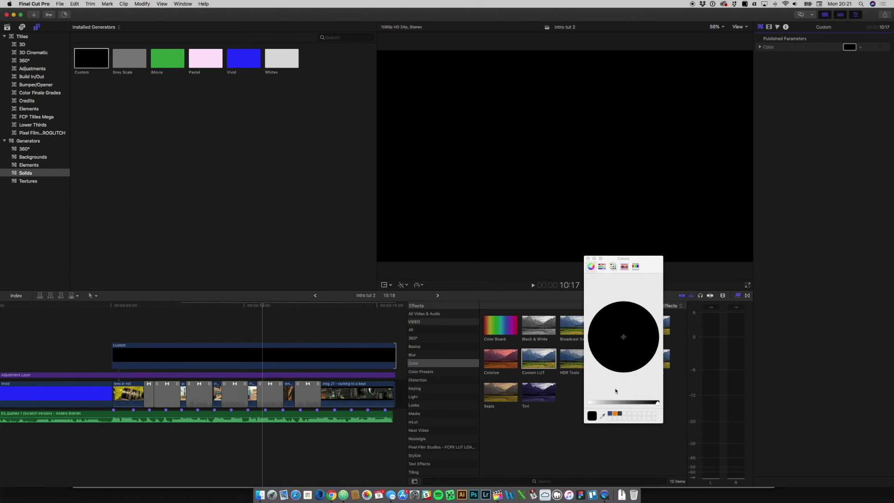
pyautogui.click(609, 413)
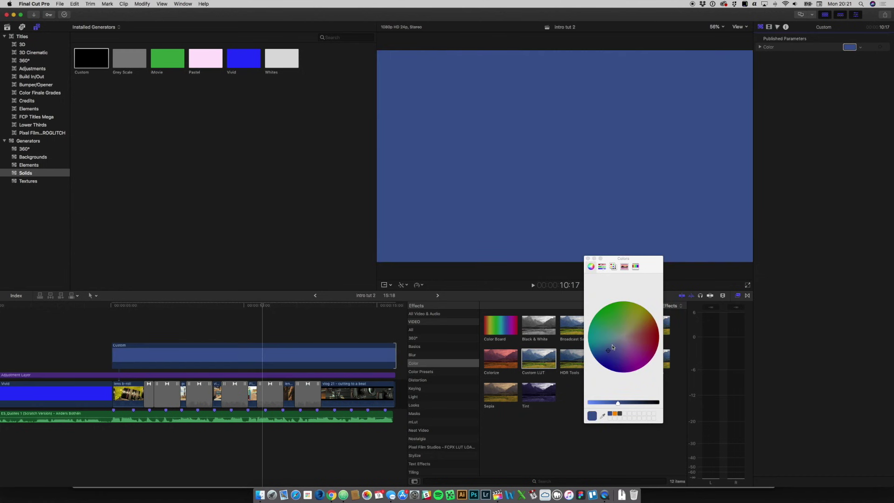
pyautogui.moveTo(613, 347); pyautogui.dragTo(635, 363)
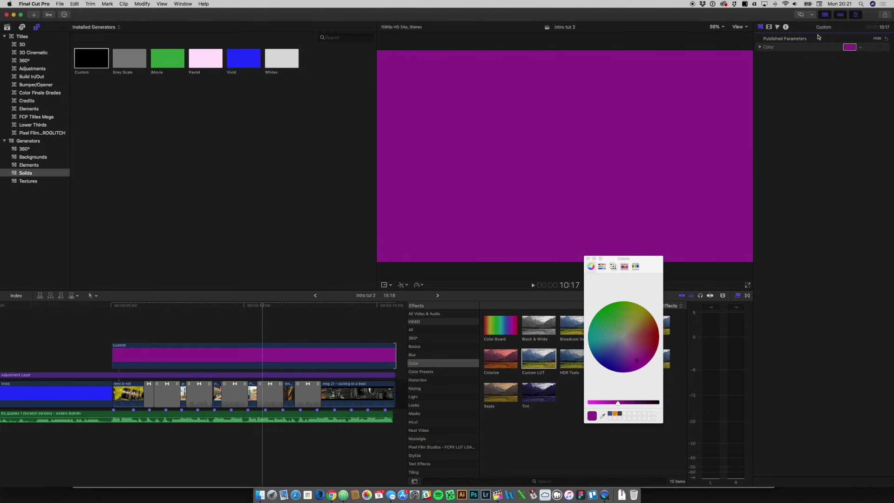
pyautogui.click(769, 28)
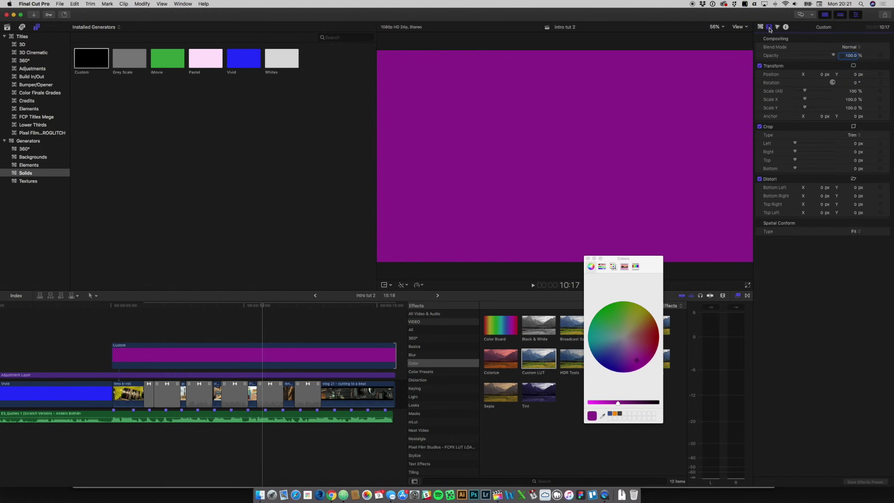
# - Set the purple solid's blend mode to Multiply and play back the tinted edit
pyautogui.click(852, 47)
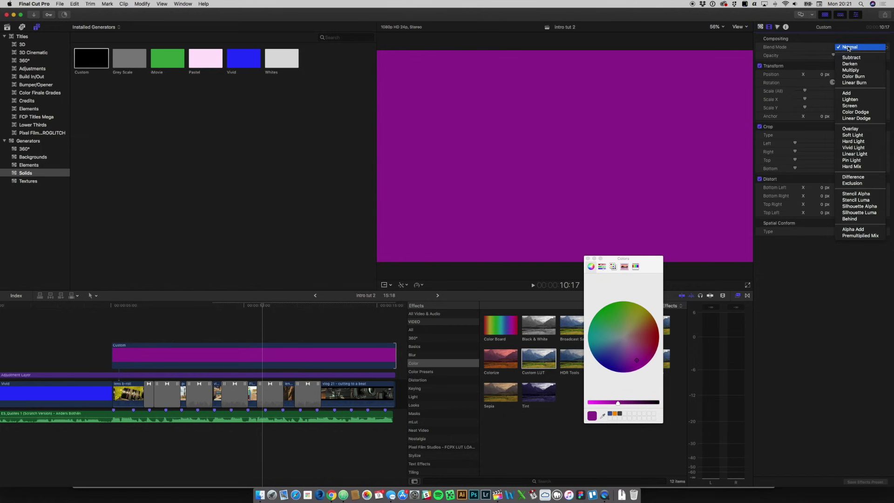
pyautogui.click(850, 71)
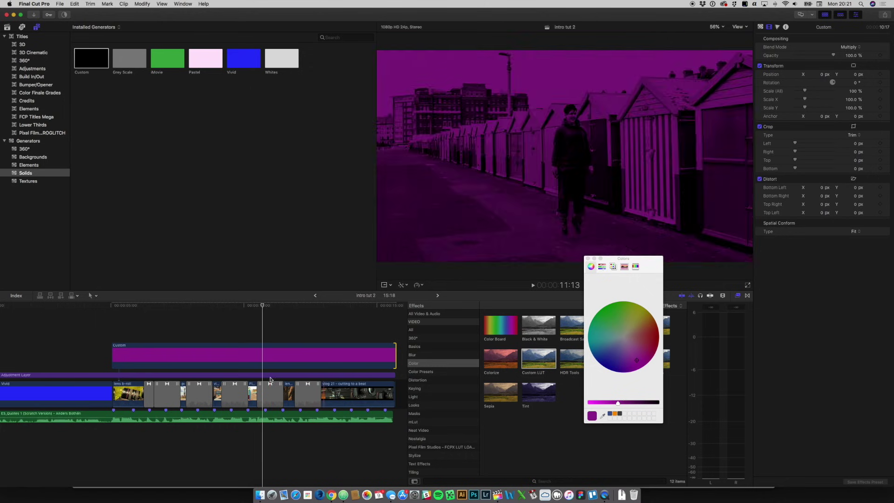
pyautogui.press('space')
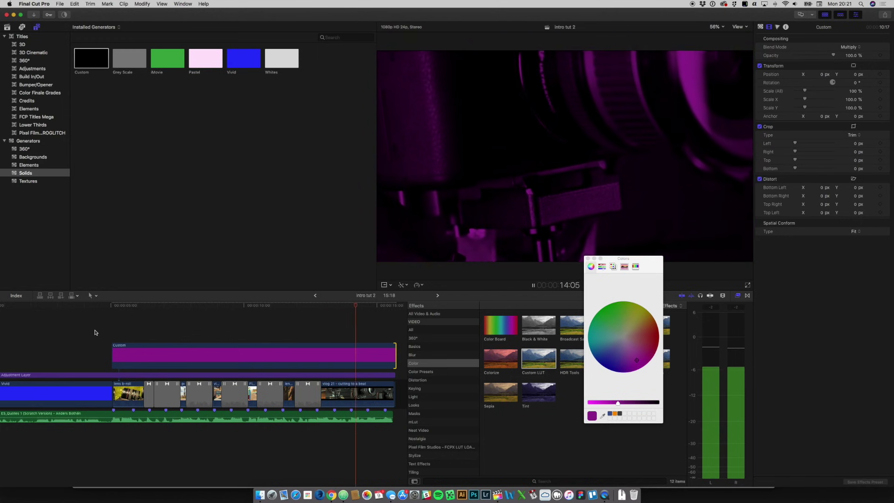
pyautogui.press('space')
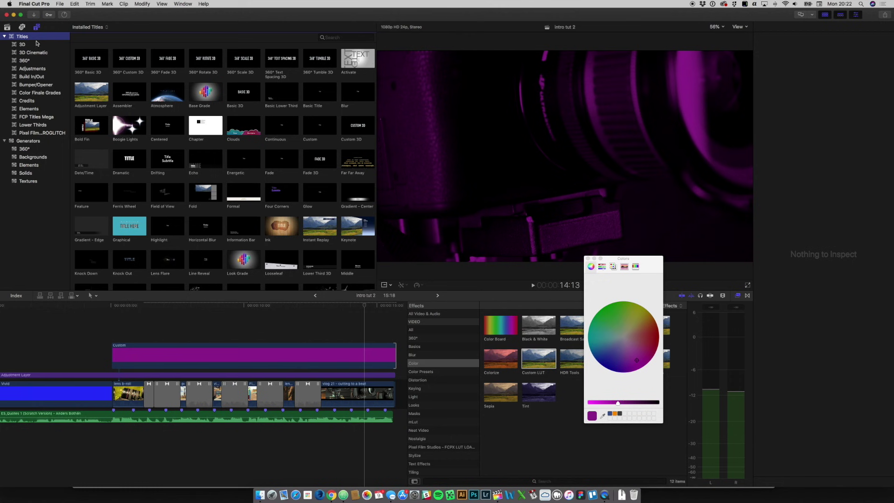
# - Open intro-1, marquee-select its sound-effect clips, then reopen intro tut 2
pyautogui.click(7, 27)
pyautogui.scroll(10, 234, 58)
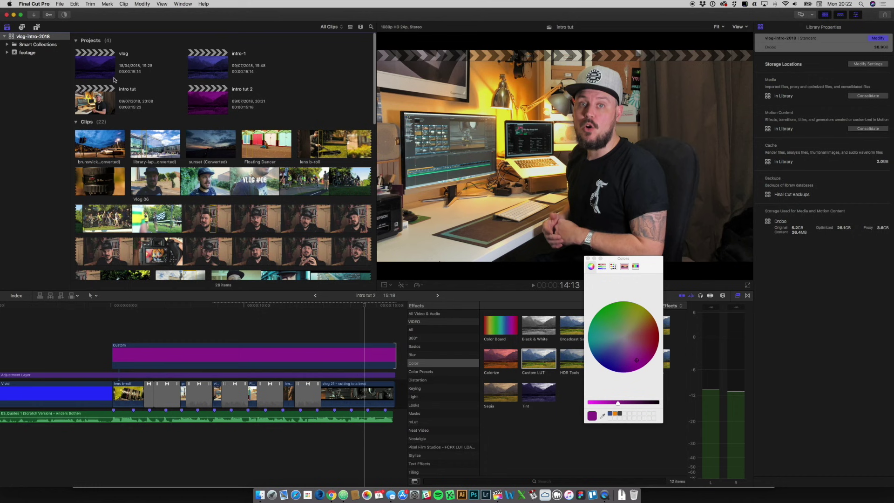
pyautogui.doubleClick(211, 66)
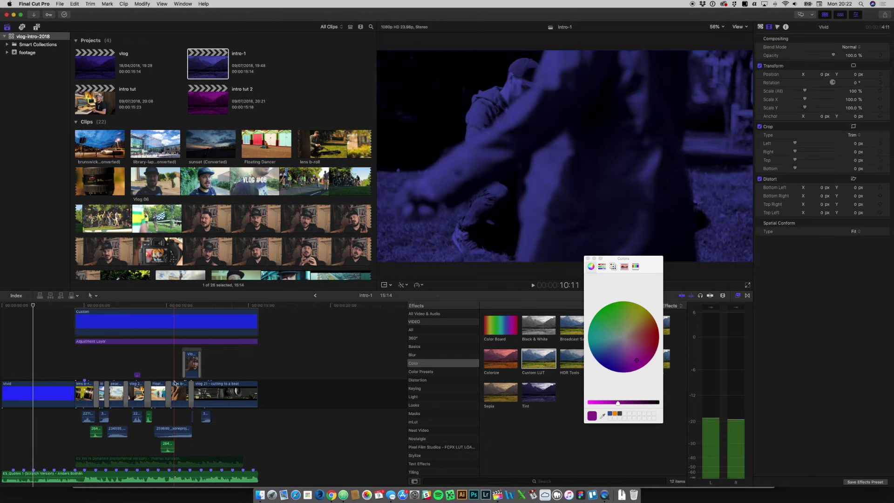
pyautogui.scroll(-2, 174, 382)
pyautogui.click(76, 399)
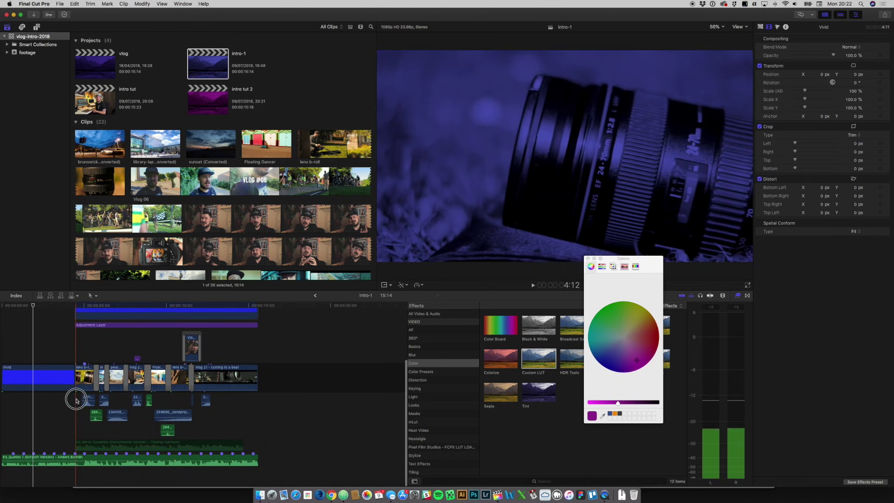
pyautogui.moveTo(75, 400); pyautogui.dragTo(231, 438)
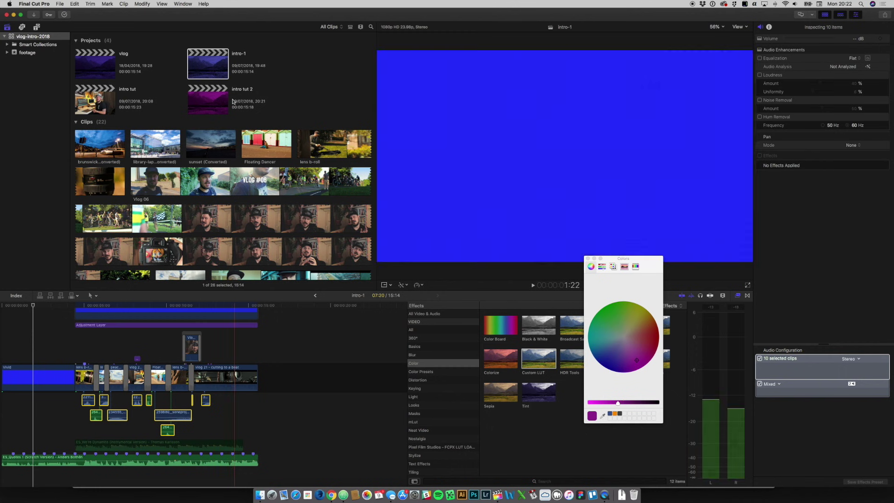
pyautogui.click(205, 103)
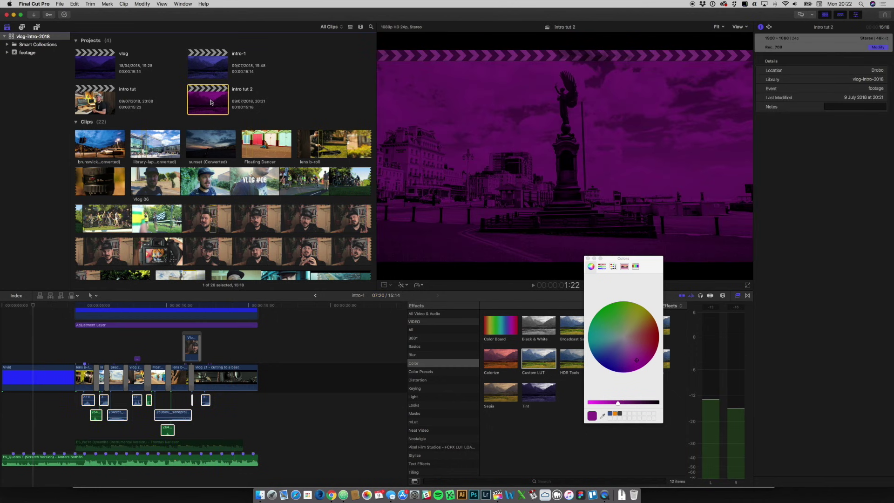
pyautogui.doubleClick(211, 102)
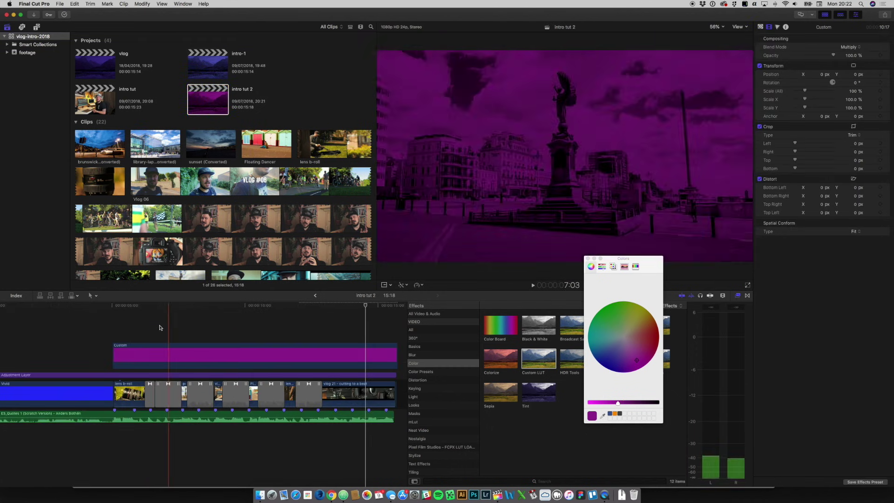
# - Nudge the short sound effect earlier and check the swoosh-explosion and crackling effects
pyautogui.click(113, 312)
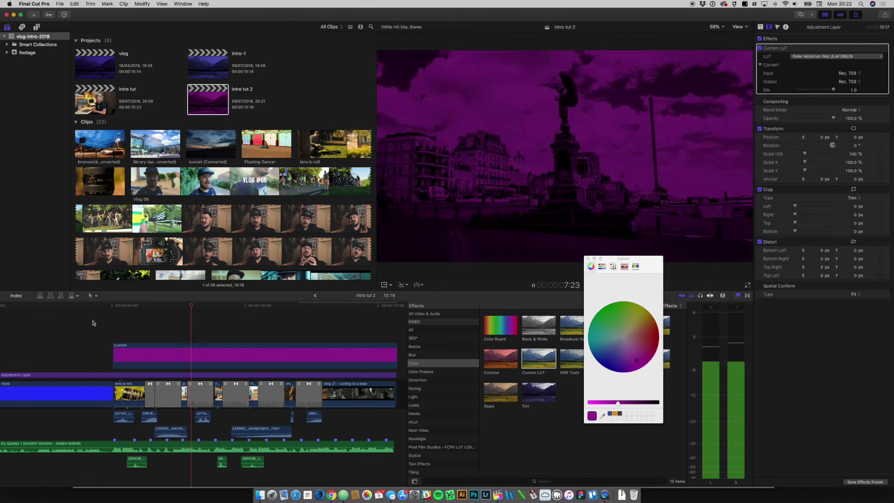
pyautogui.press('space')
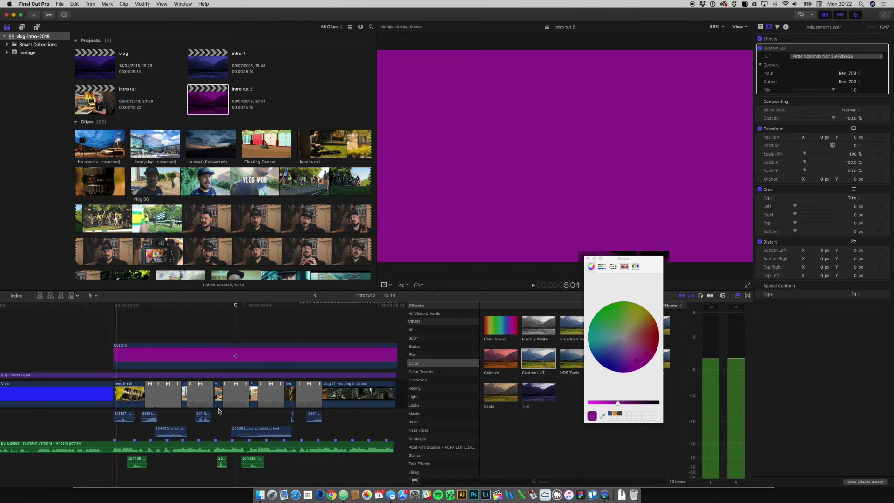
pyautogui.moveTo(222, 461); pyautogui.dragTo(216, 461)
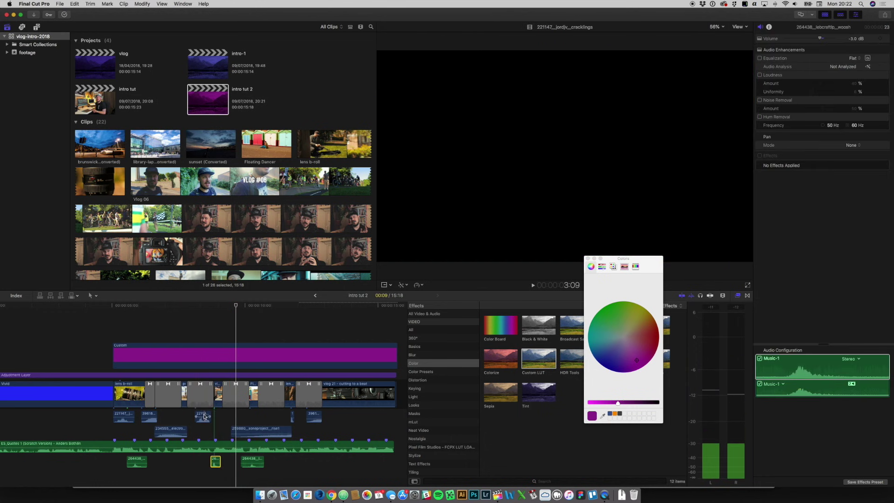
pyautogui.click(172, 430)
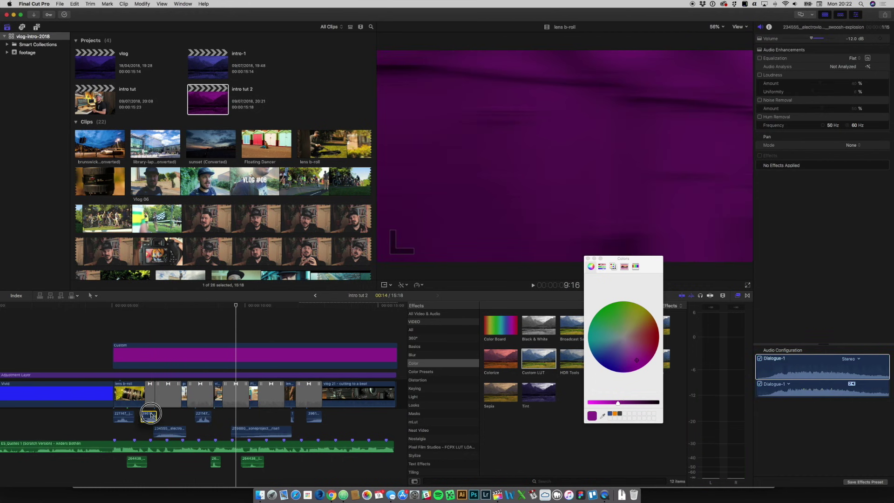
pyautogui.click(122, 415)
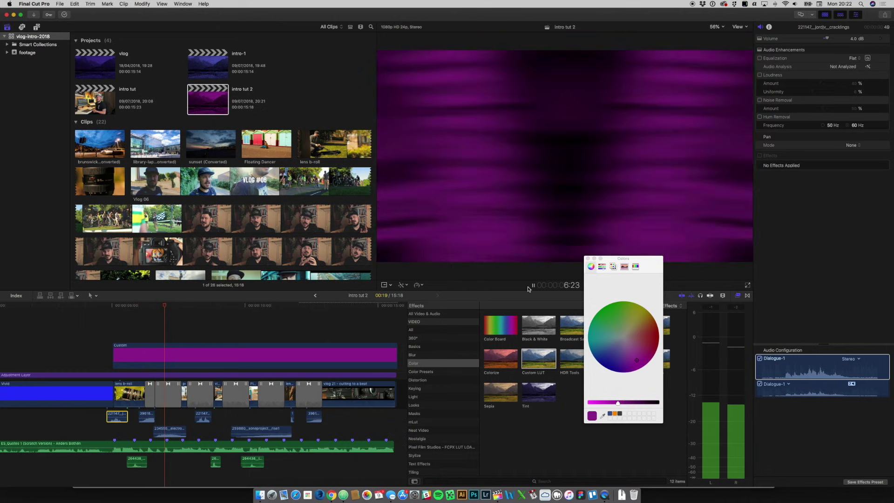
pyautogui.moveTo(634, 259); pyautogui.dragTo(857, 230)
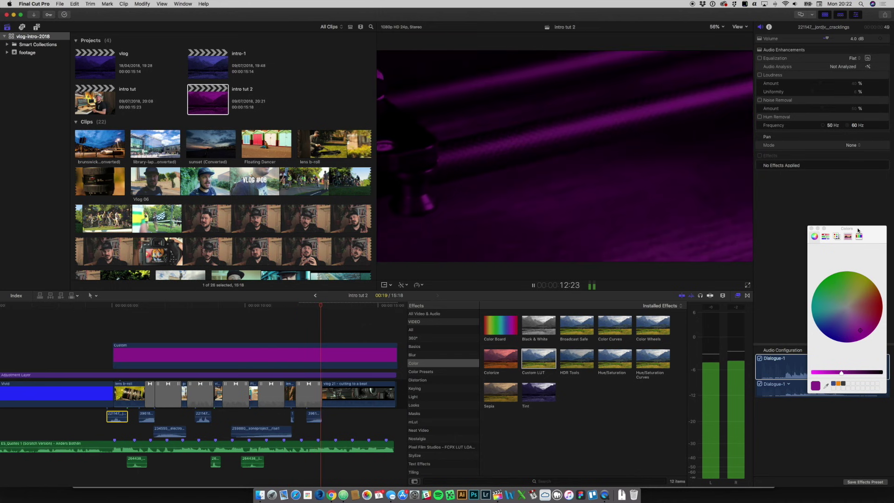
# - Shift the woosh sound effect later to hit a cut and replay to check timing
pyautogui.press('space')
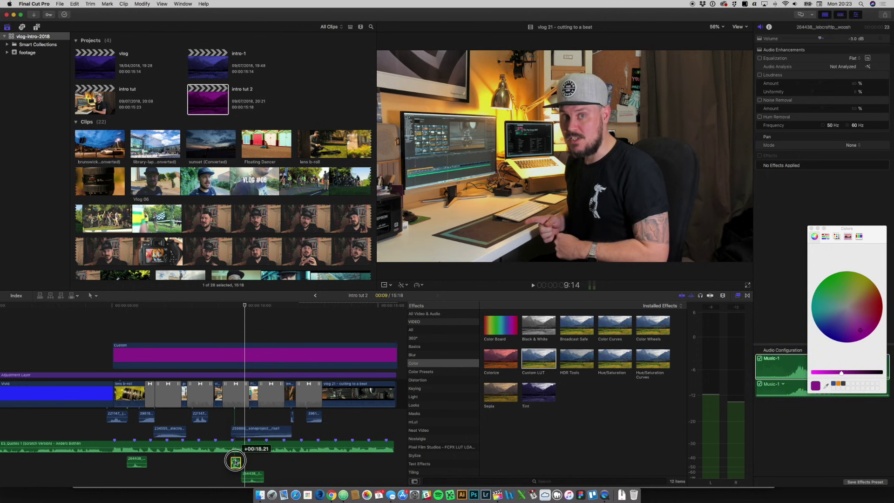
pyautogui.moveTo(236, 460); pyautogui.dragTo(236, 460)
pyautogui.press('space')
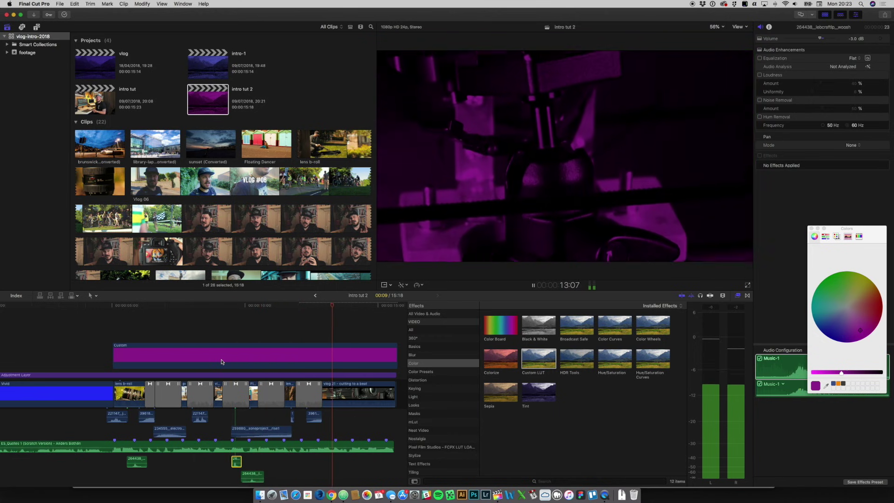
pyautogui.press('space')
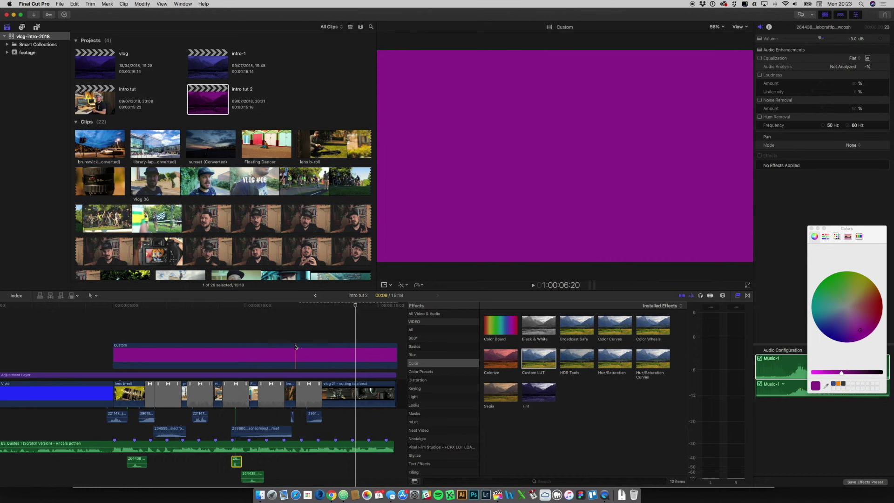
pyautogui.press('space')
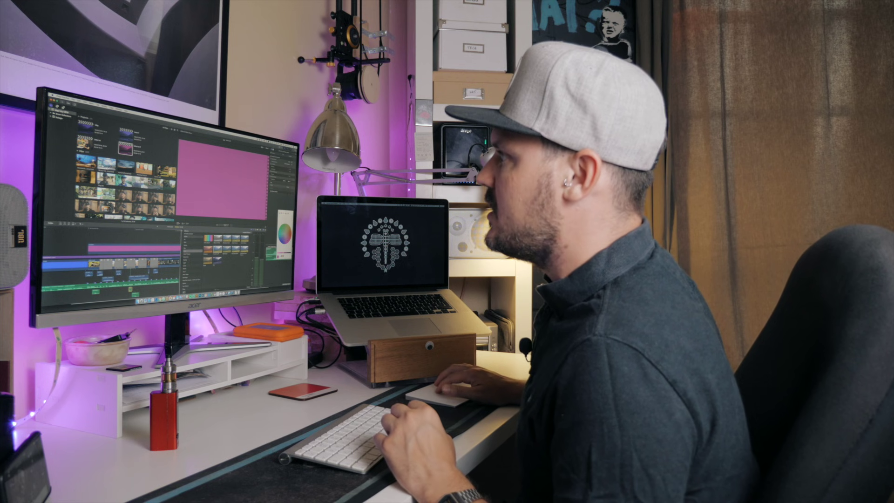
# - Show the Pixel Film glitch titles, close the colour picker, and place Style 04 - Glitch at the start
pyautogui.press('alt+super+1')
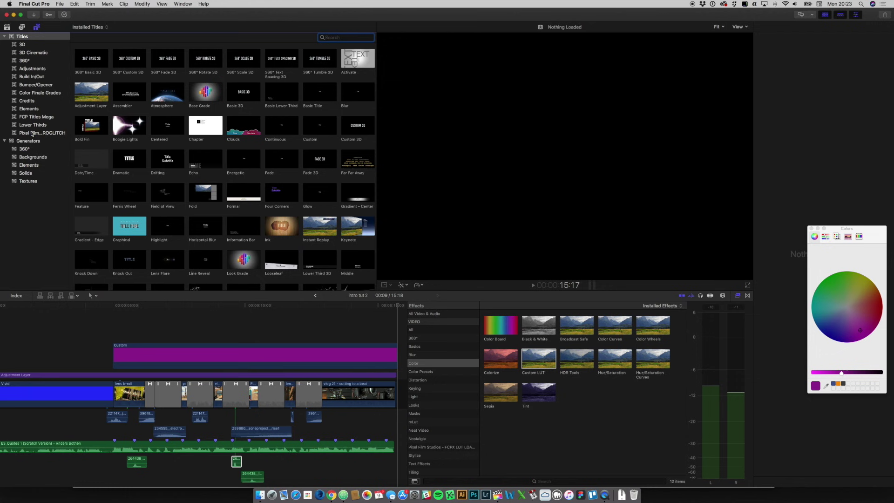
pyautogui.click(32, 134)
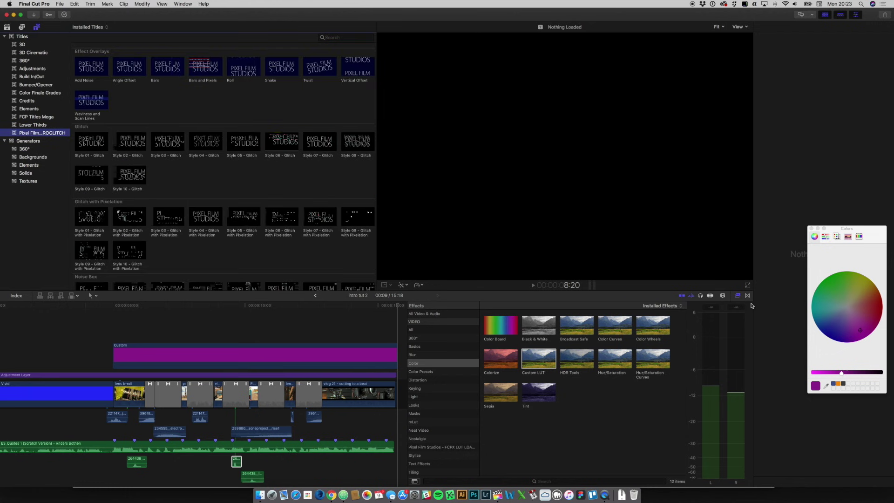
pyautogui.click(737, 295)
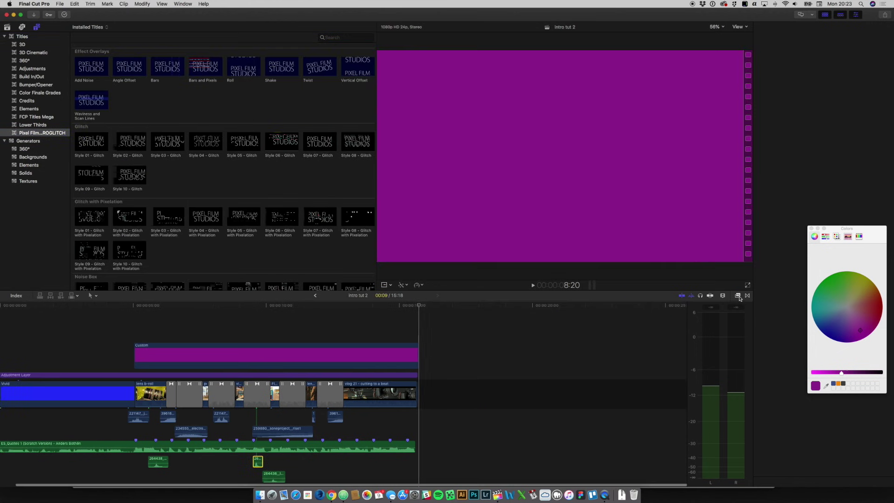
pyautogui.click(812, 228)
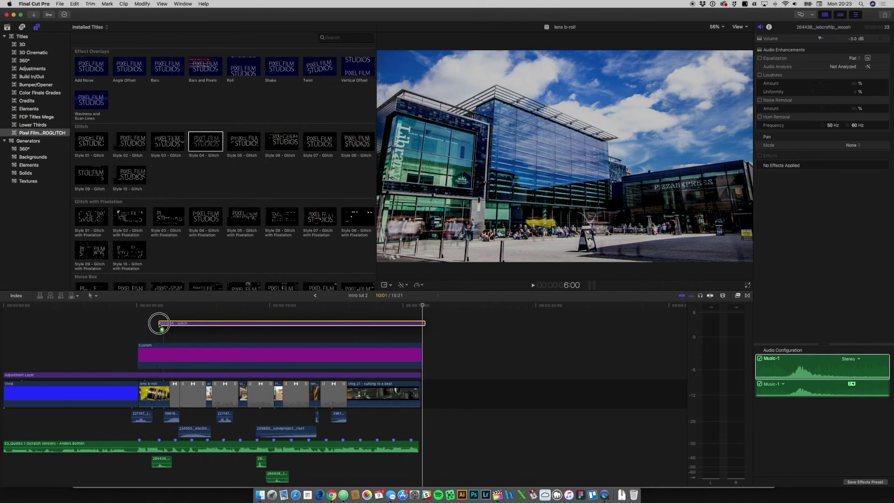
pyautogui.moveTo(155, 321); pyautogui.dragTo(135, 329)
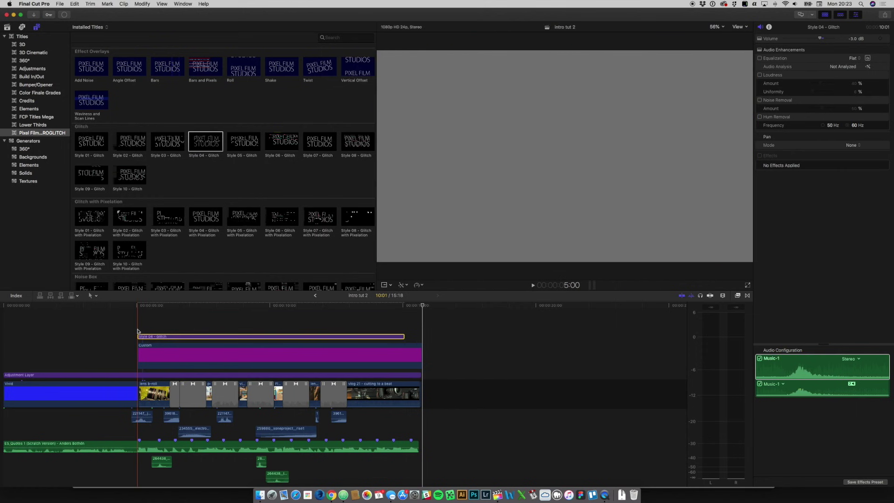
# - Trim the Style 04 - Glitch title down to a brief flash and review it
pyautogui.press('space')
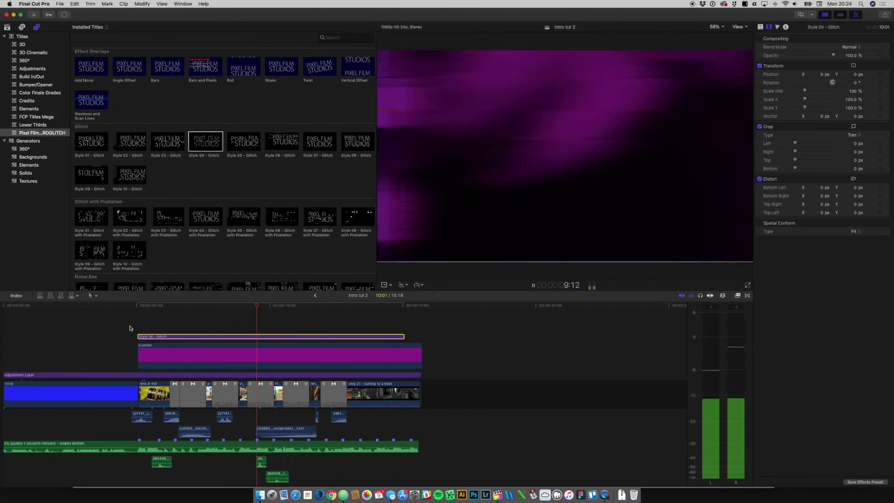
pyautogui.press('space')
pyautogui.moveTo(404, 337); pyautogui.dragTo(107, 356)
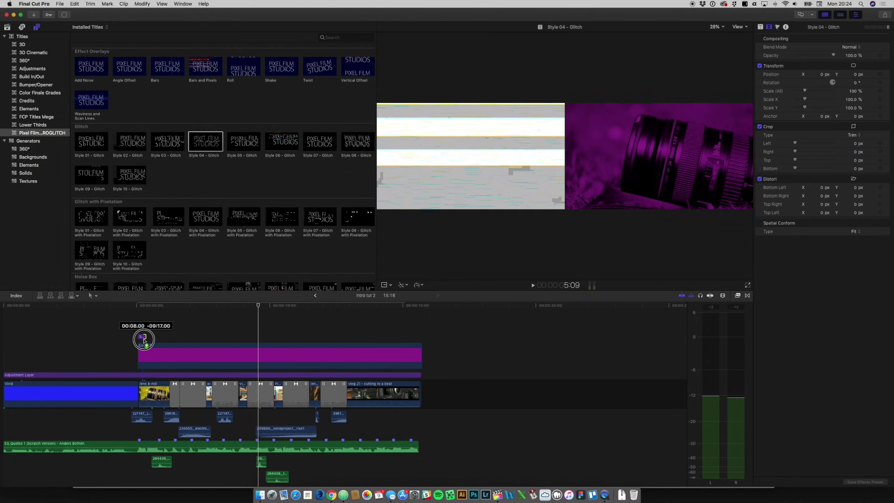
pyautogui.moveTo(144, 338); pyautogui.dragTo(143, 338)
pyautogui.press('space')
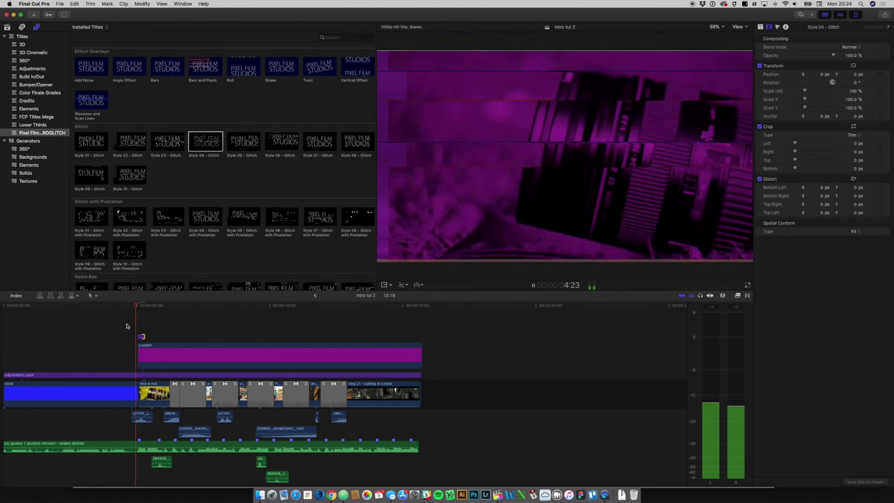
pyautogui.press('space')
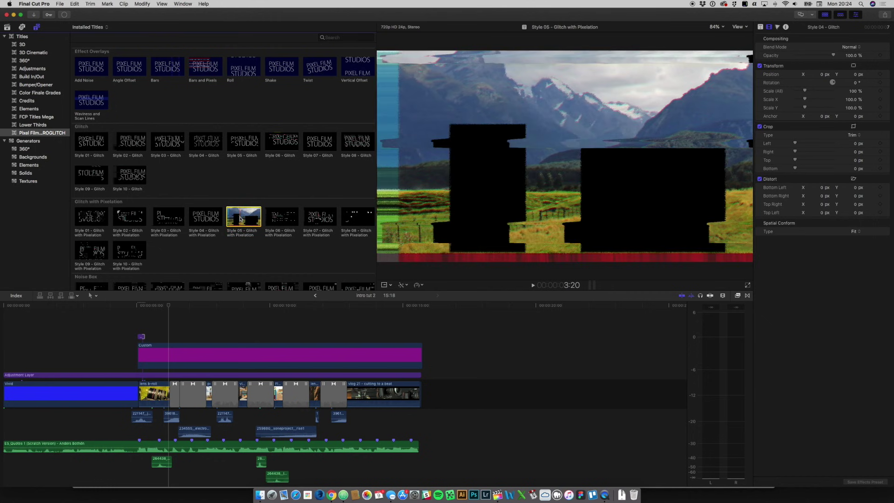
# - Add a short Style 05 - Glitch with Pixelation title mid-edit and replay it
pyautogui.moveTo(242, 220); pyautogui.dragTo(225, 334)
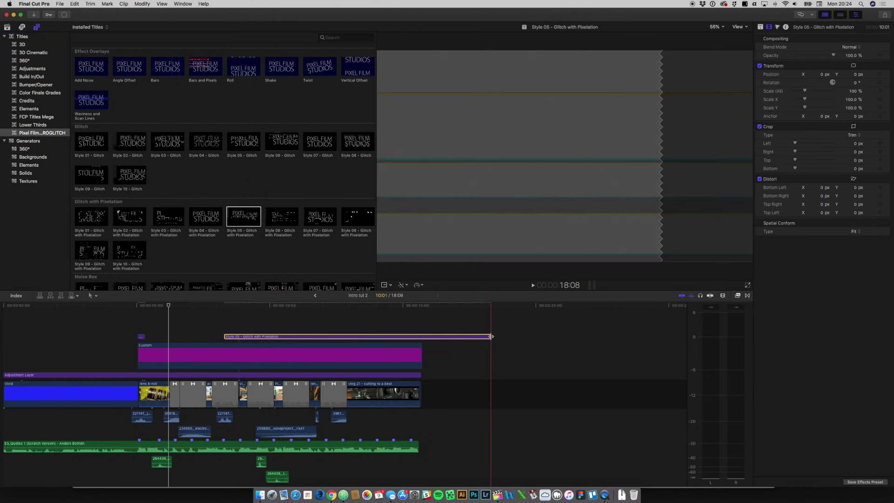
pyautogui.moveTo(490, 336); pyautogui.dragTo(226, 337)
pyautogui.press('space')
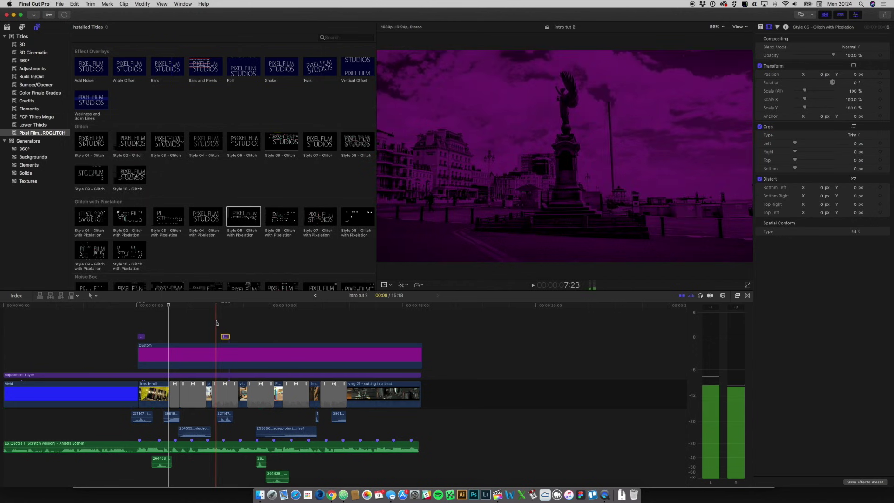
pyautogui.press('Up')
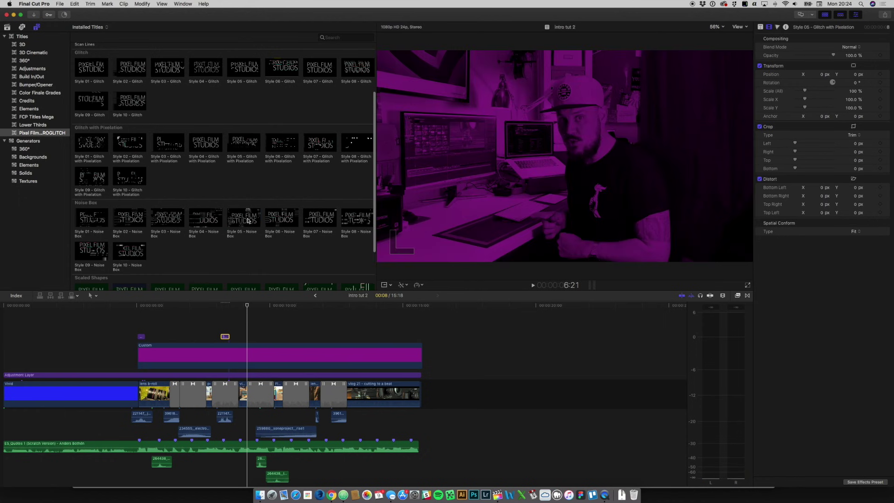
pyautogui.scroll(-3, 248, 221)
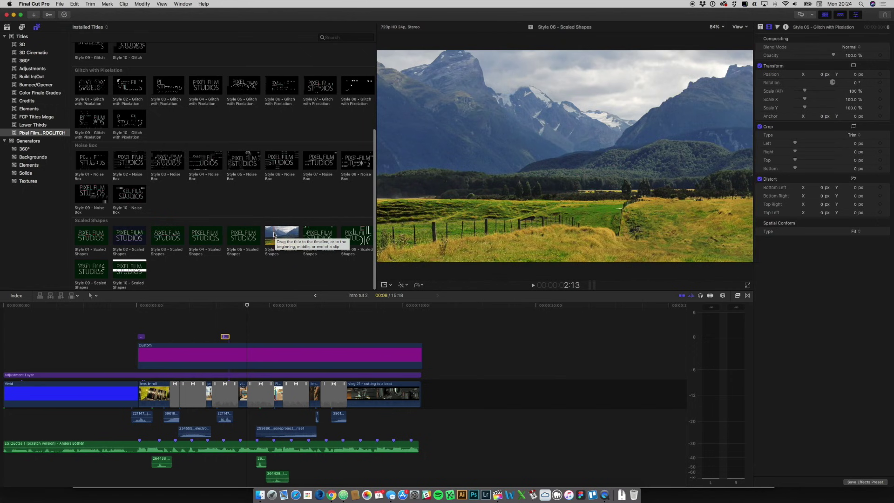
pyautogui.scroll(5, 233, 172)
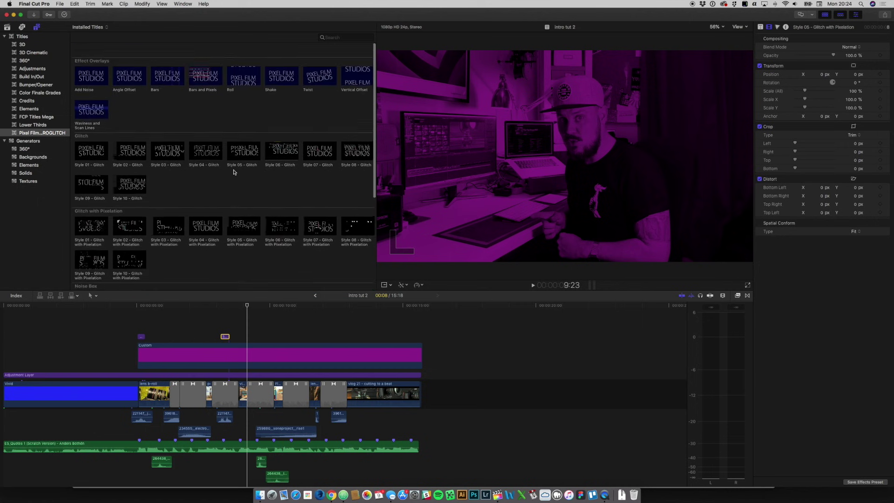
pyautogui.scroll(-1, 234, 172)
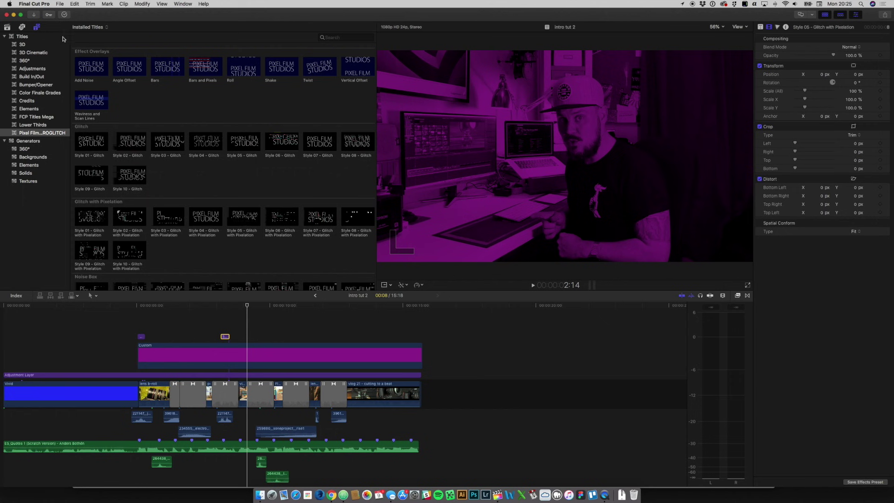
pyautogui.scroll(1, 265, 162)
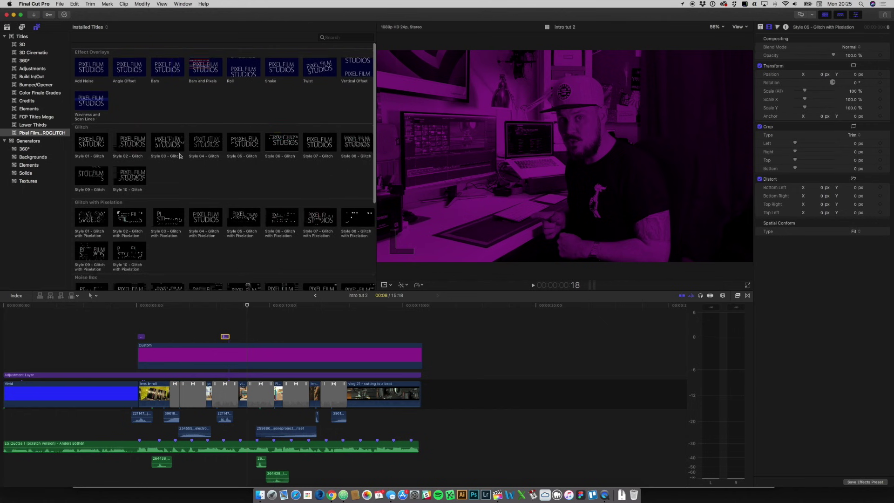
# - Open intro-1, enlarge the timeline to show all lanes, and preview the FILMMAKING - 130 title
pyautogui.click(317, 296)
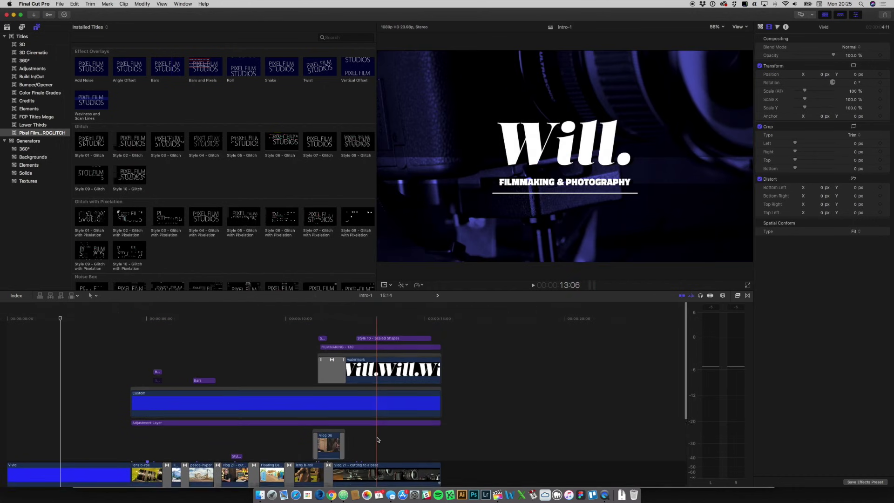
pyautogui.scroll(-2, 359, 439)
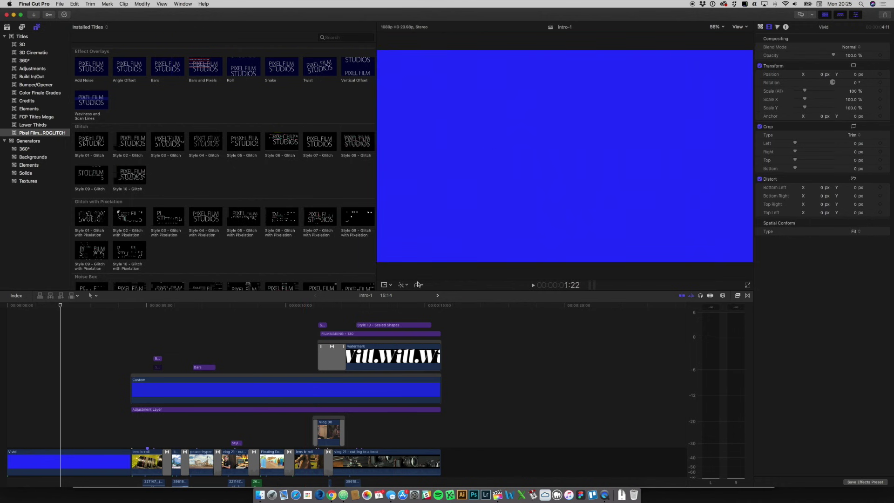
pyautogui.moveTo(422, 292); pyautogui.dragTo(425, 149)
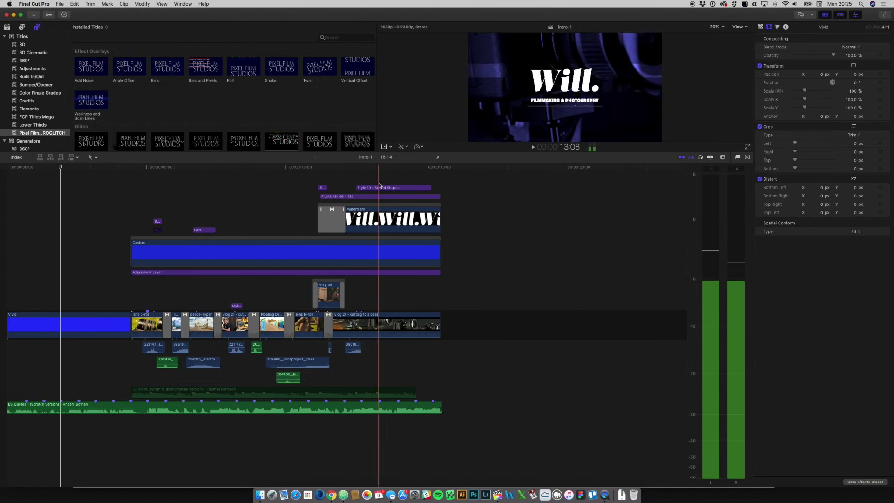
pyautogui.press('s')
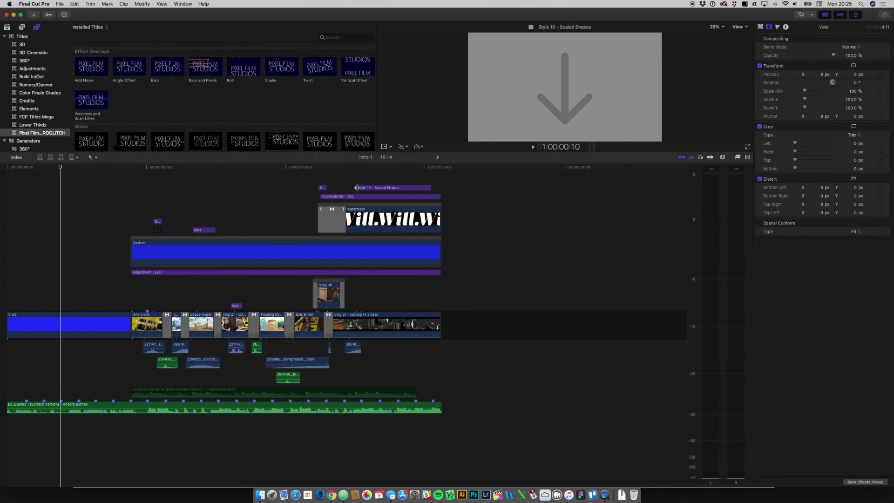
pyautogui.click(363, 194)
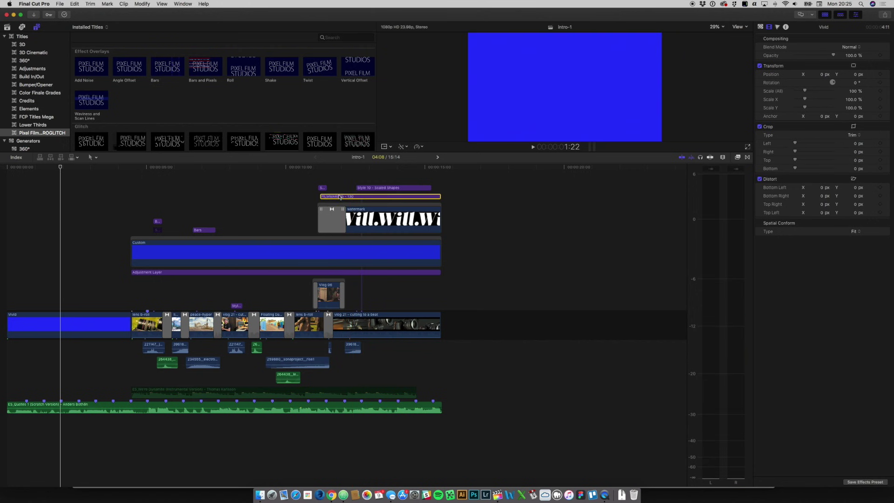
pyautogui.doubleClick(339, 196)
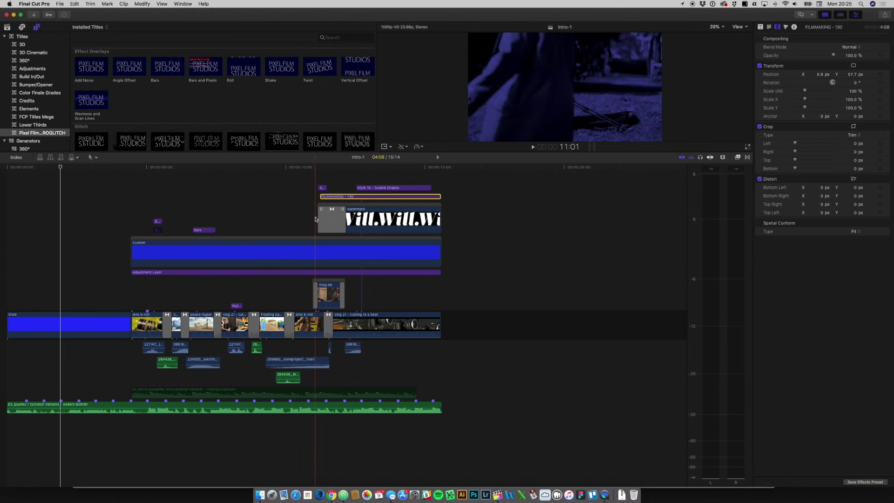
# - Play the name logo reveal in an enlarged viewer and select the Style 10 - Scaled Shapes title
pyautogui.press('space')
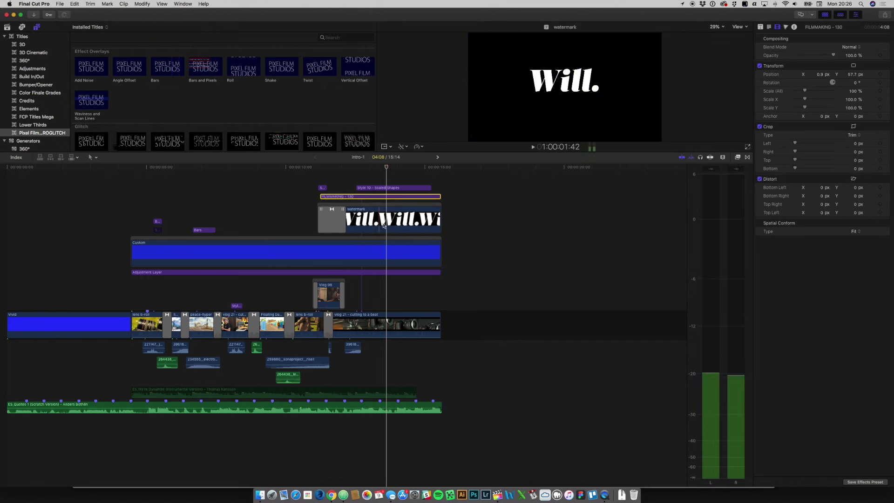
pyautogui.press('space')
pyautogui.press('space')
pyautogui.press('space')
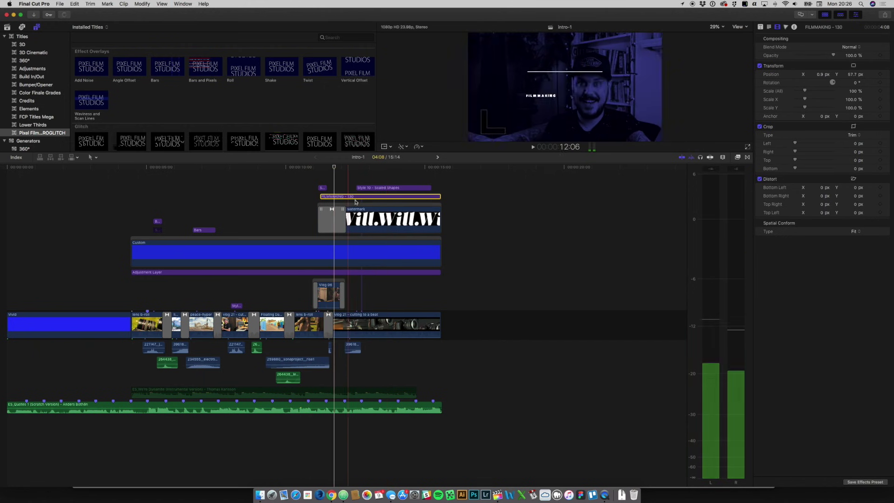
pyautogui.moveTo(401, 152); pyautogui.dragTo(398, 325)
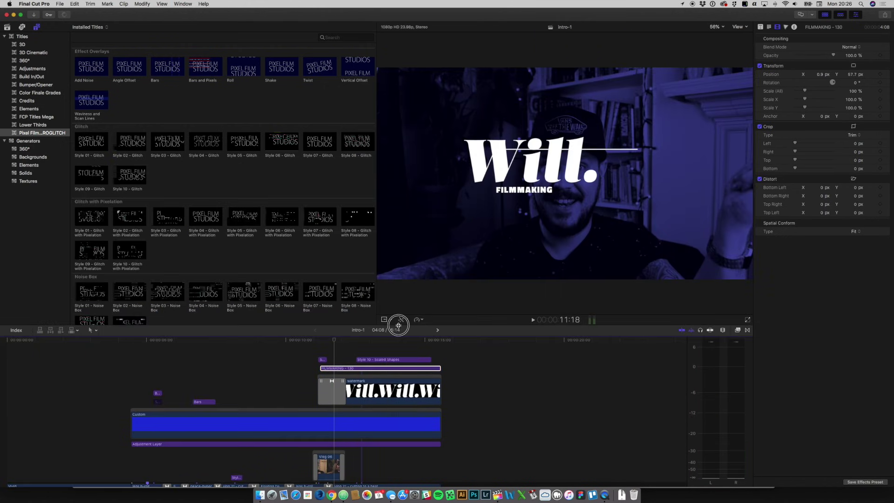
pyautogui.press('space')
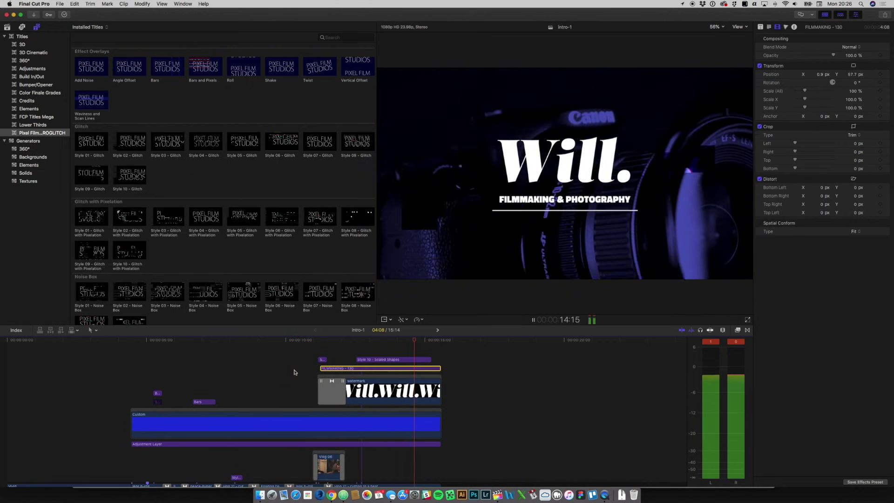
pyautogui.press('space')
pyautogui.click(413, 359)
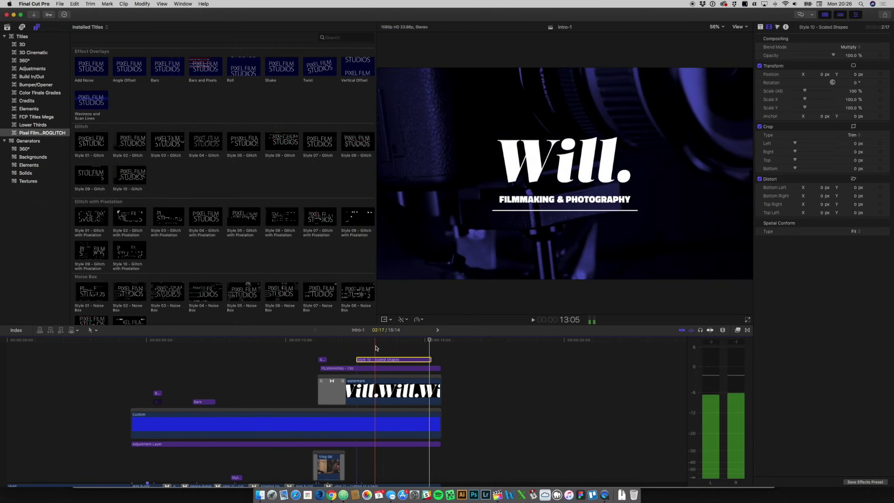
pyautogui.click(331, 350)
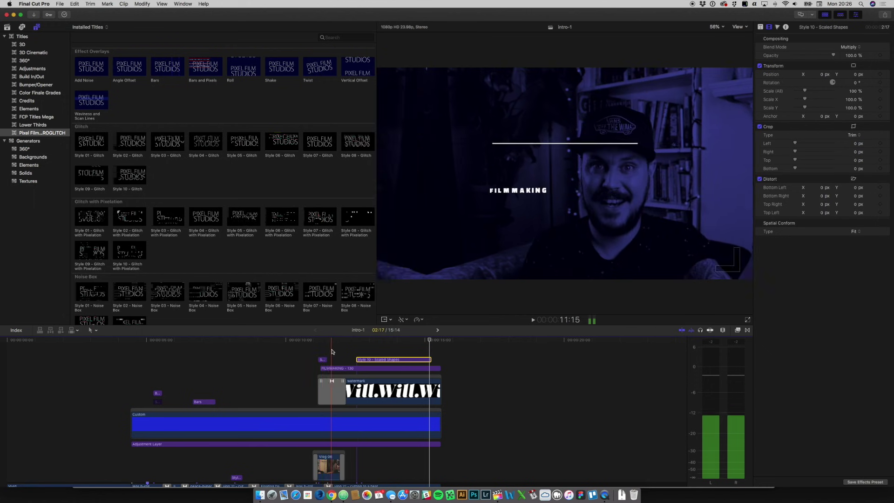